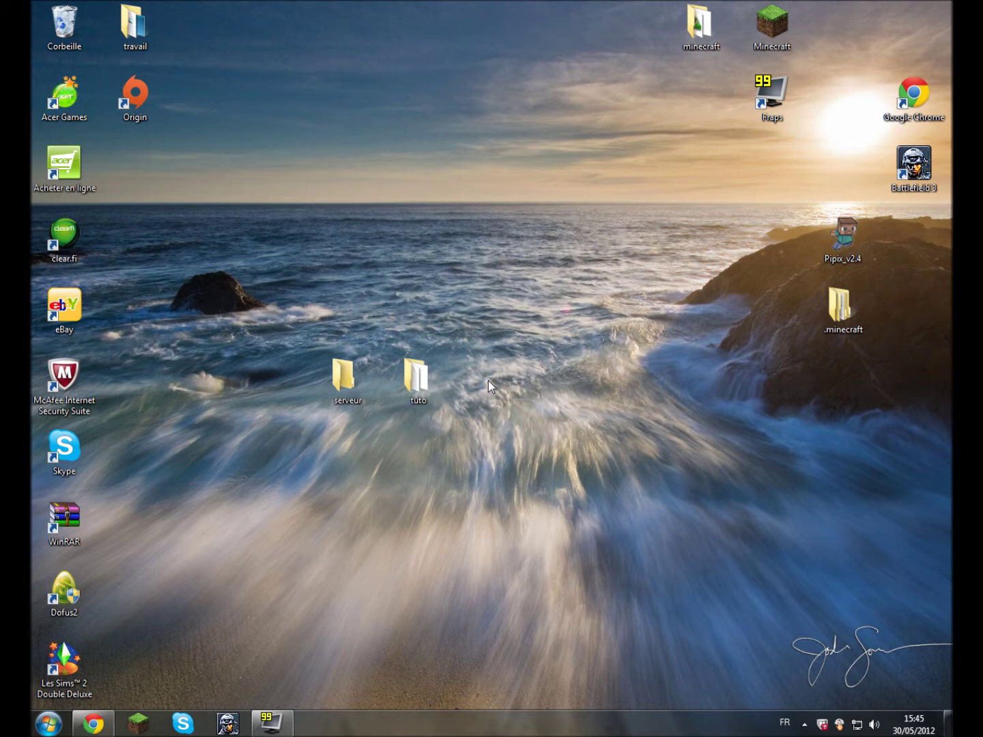
# Switch to Chrome, open the Minecraft download page, and download minecraft_server.jar, keeping the file despite its file type.
pyautogui.click(99, 726)
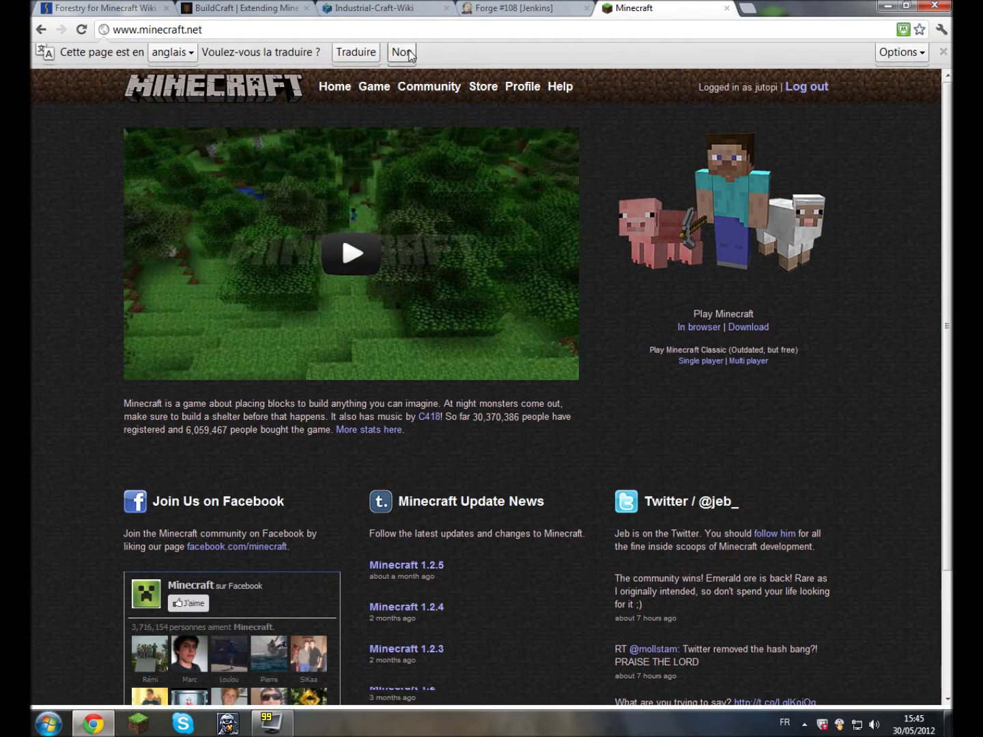
pyautogui.click(401, 56)
pyautogui.click(762, 301)
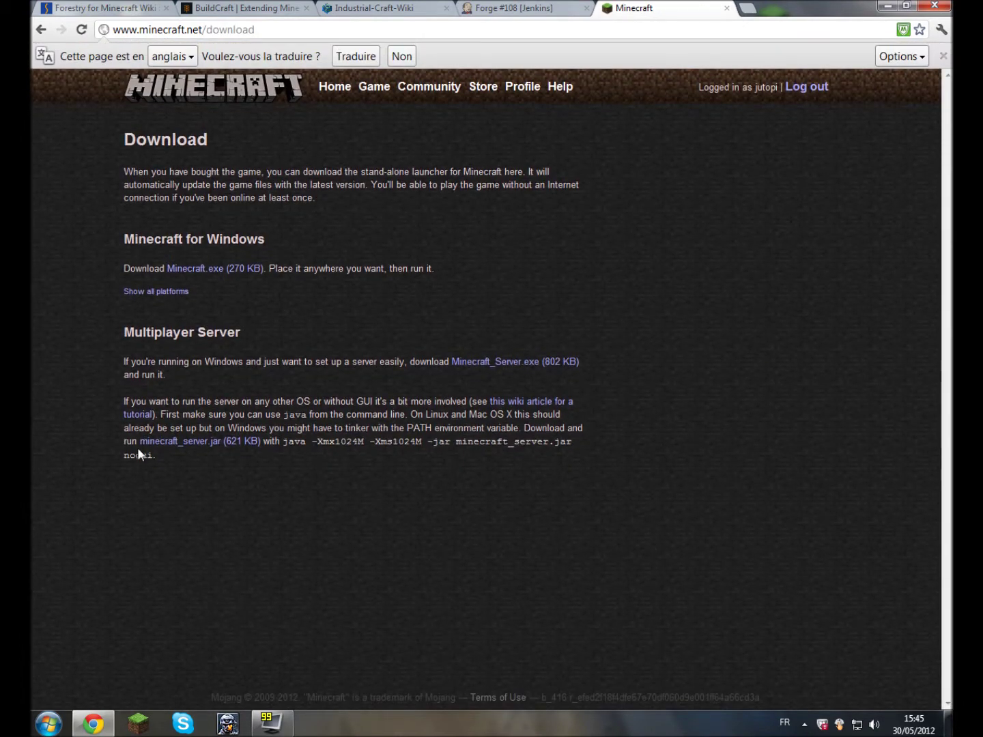
pyautogui.click(198, 449)
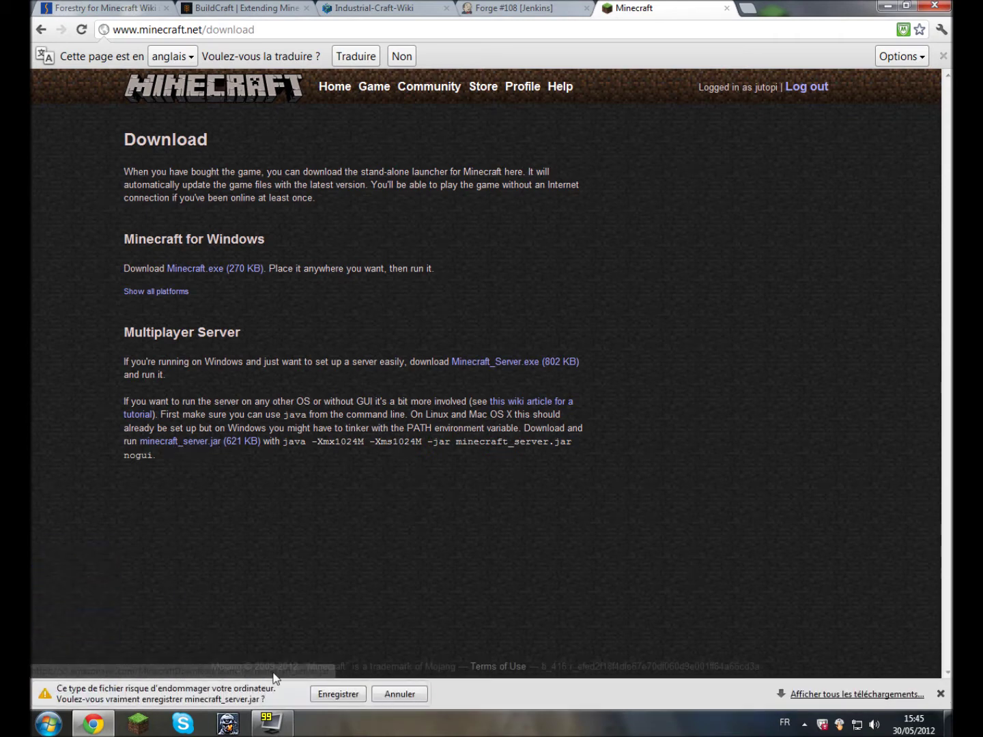
pyautogui.click(324, 695)
# Look for the saved minecraft_server file in the Téléchargements folder, and close the folder window.
pyautogui.click(48, 723)
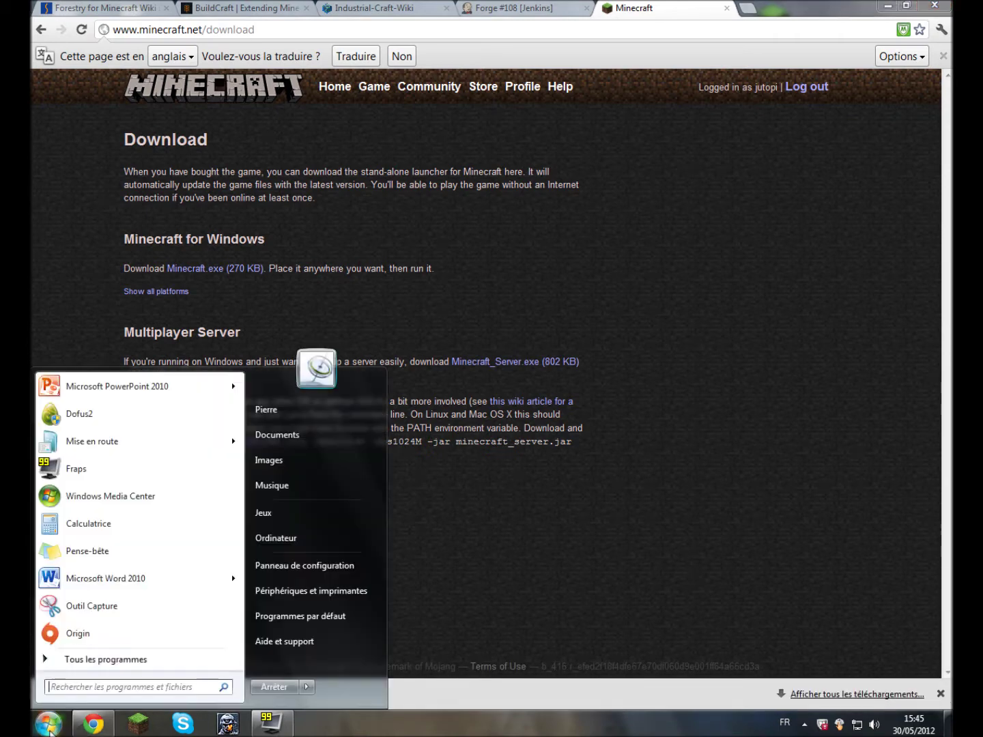
pyautogui.click(298, 543)
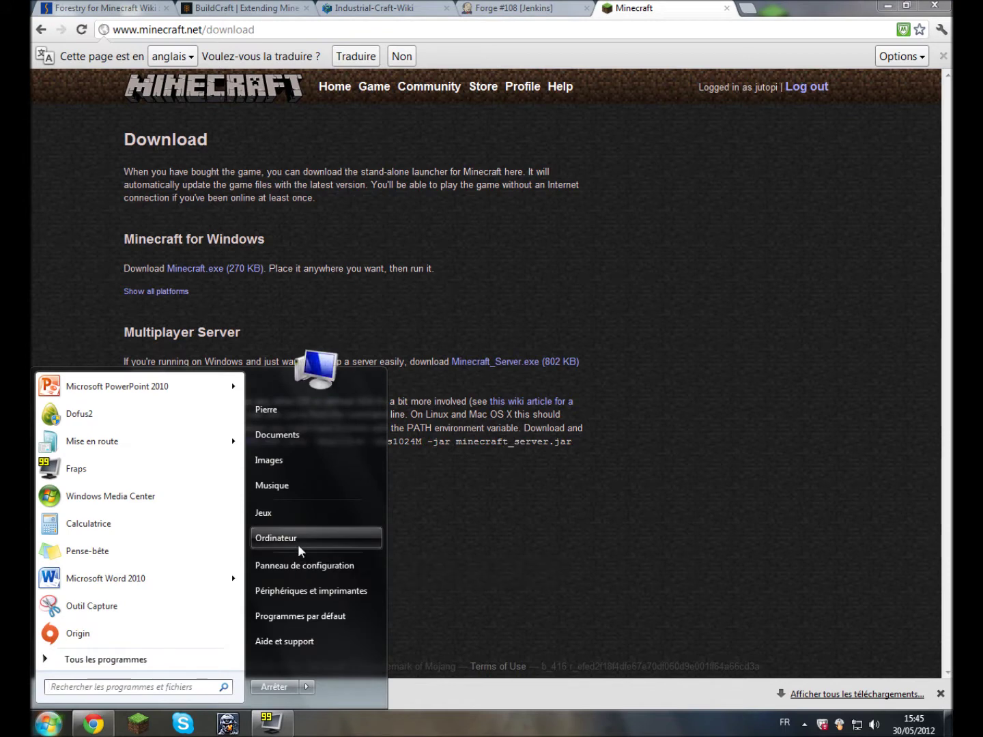
pyautogui.click(287, 94)
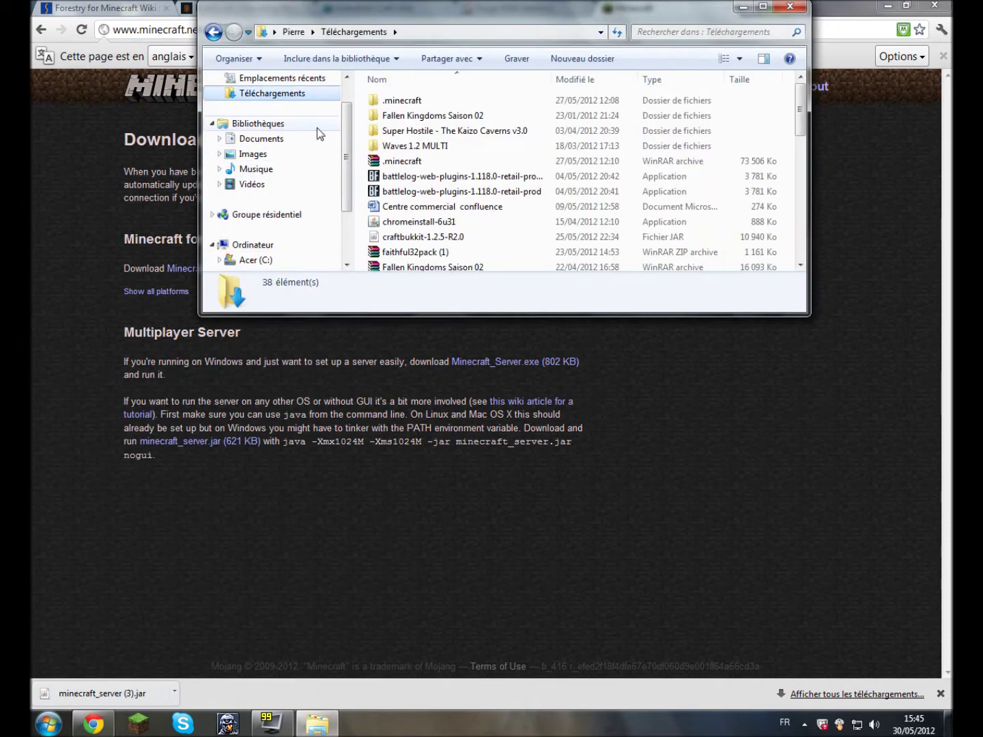
pyautogui.scroll(-5, 796, 137)
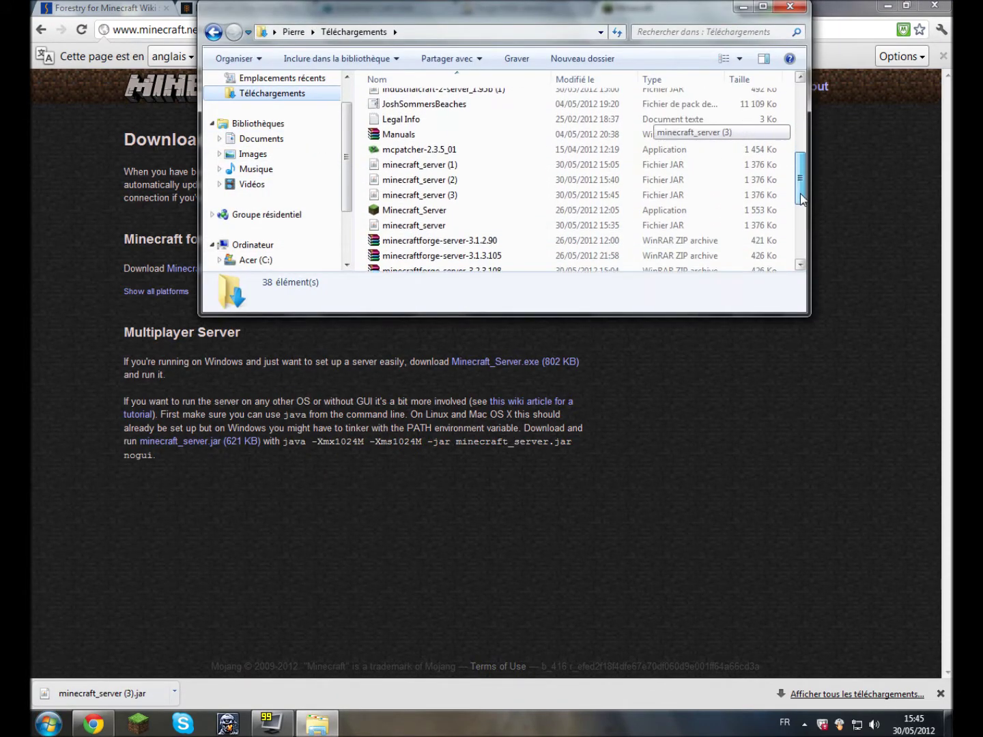
pyautogui.click(789, 7)
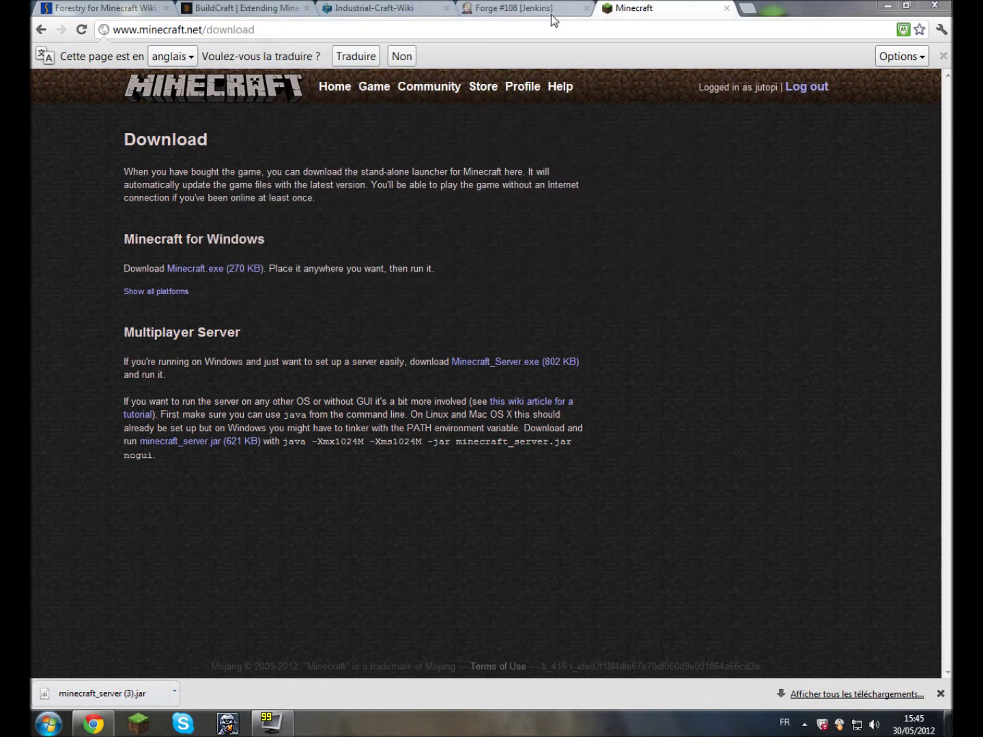
# View the Forge build #108 page, and look through the IndustrialCraft wiki's main page, including its Armor item list.
pyautogui.click(547, 7)
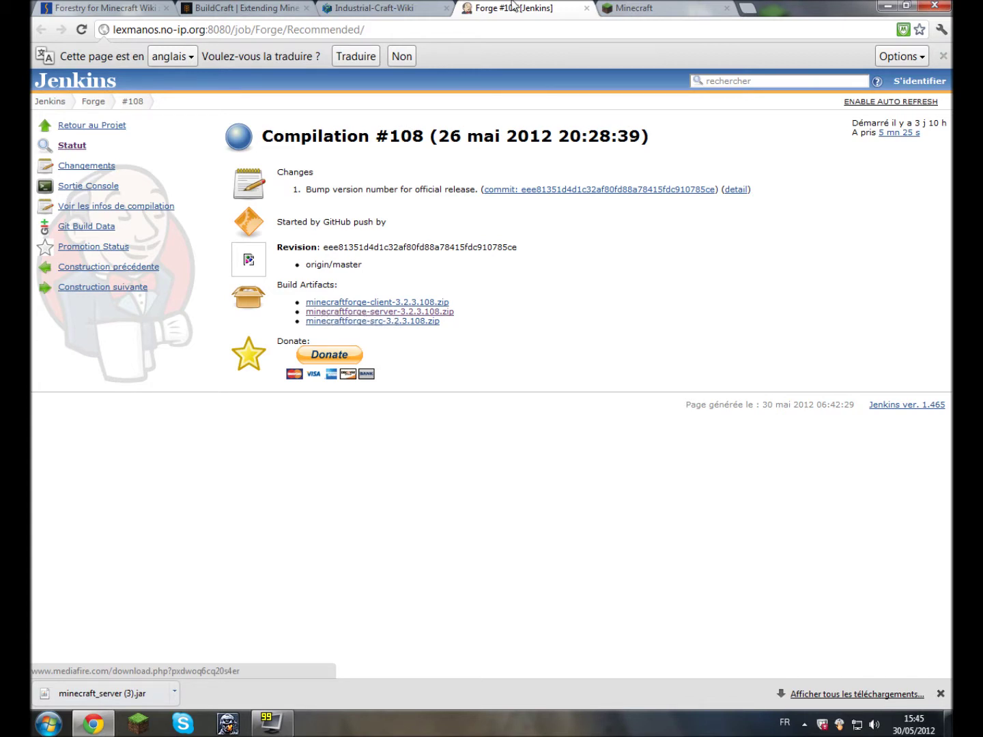
pyautogui.click(403, 7)
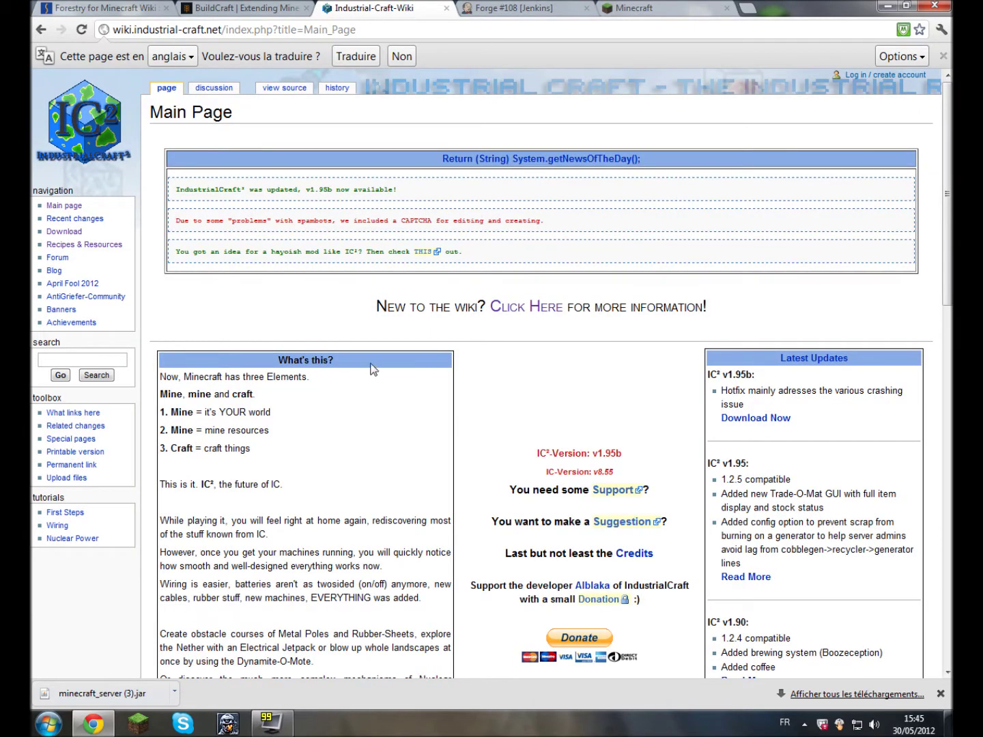
pyautogui.scroll(-4, 338, 324)
pyautogui.scroll(4, 363, 306)
pyautogui.scroll(-12, 362, 305)
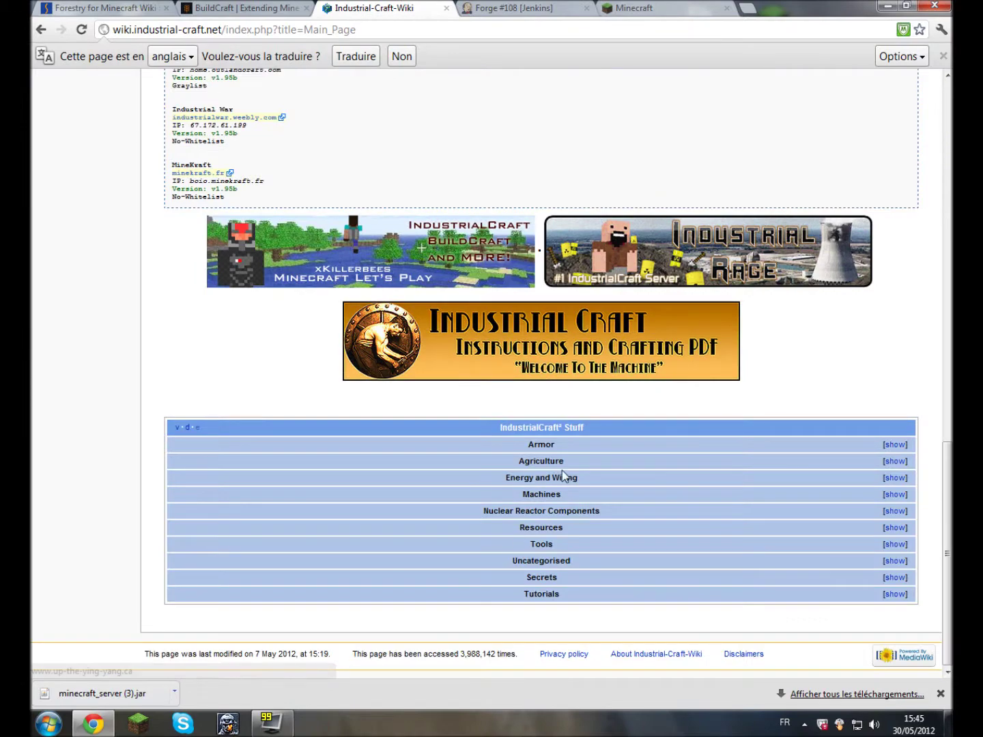
pyautogui.click(895, 444)
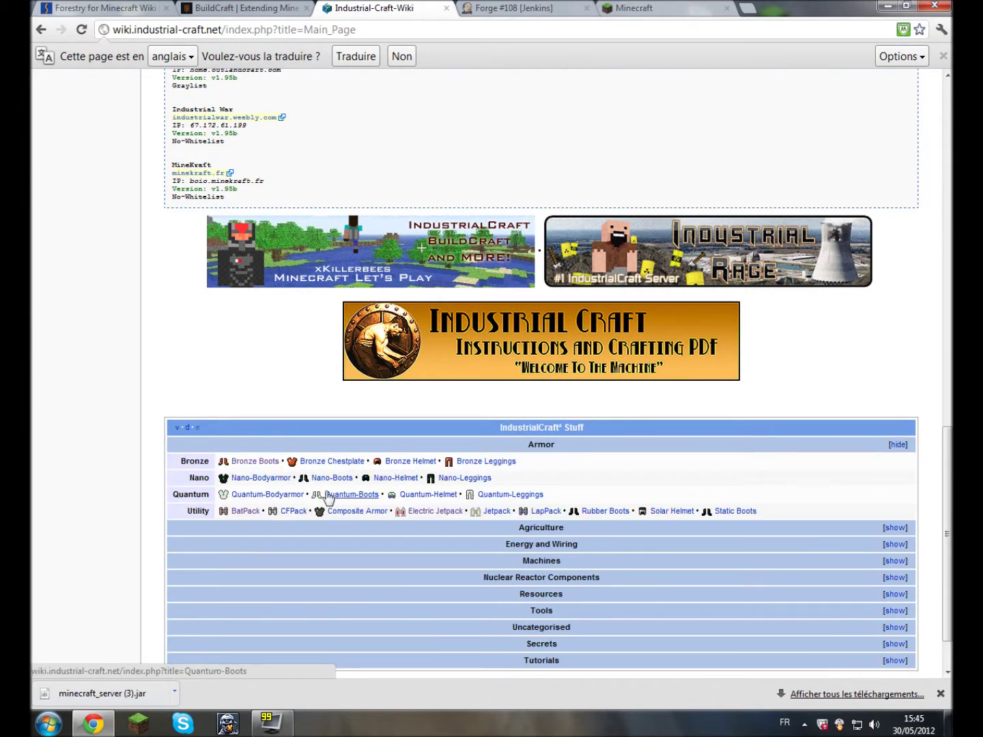
pyautogui.scroll(4, 674, 556)
pyautogui.scroll(8, 674, 557)
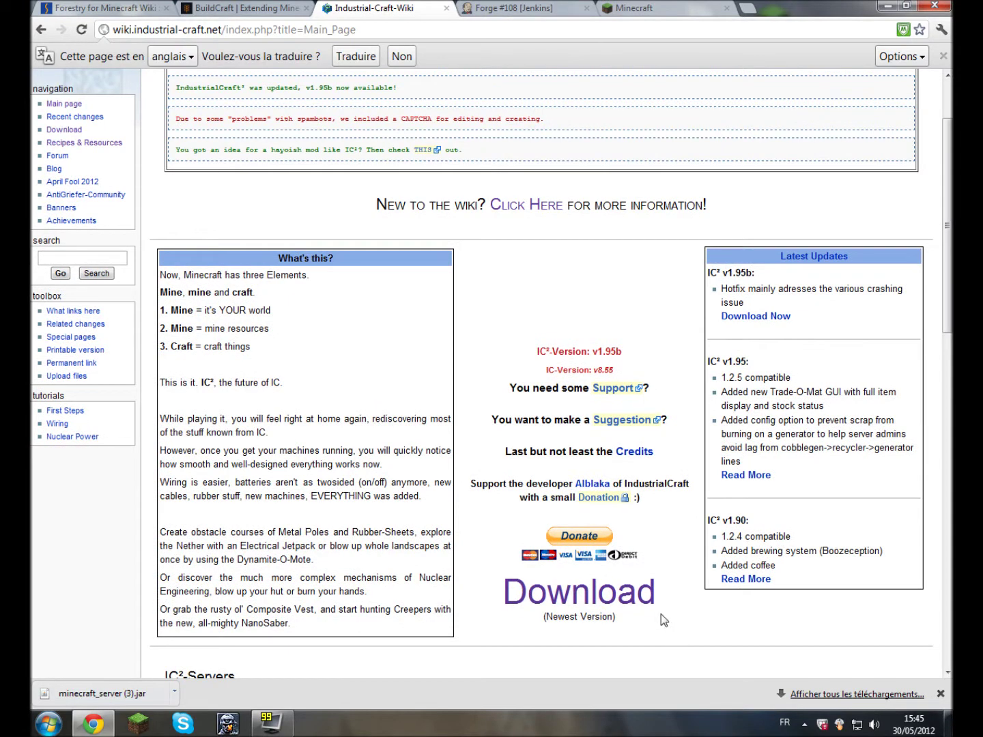
# Open the IndustrialCraft² download page at the Server download for Minecraft 1.2.5.
pyautogui.click(592, 595)
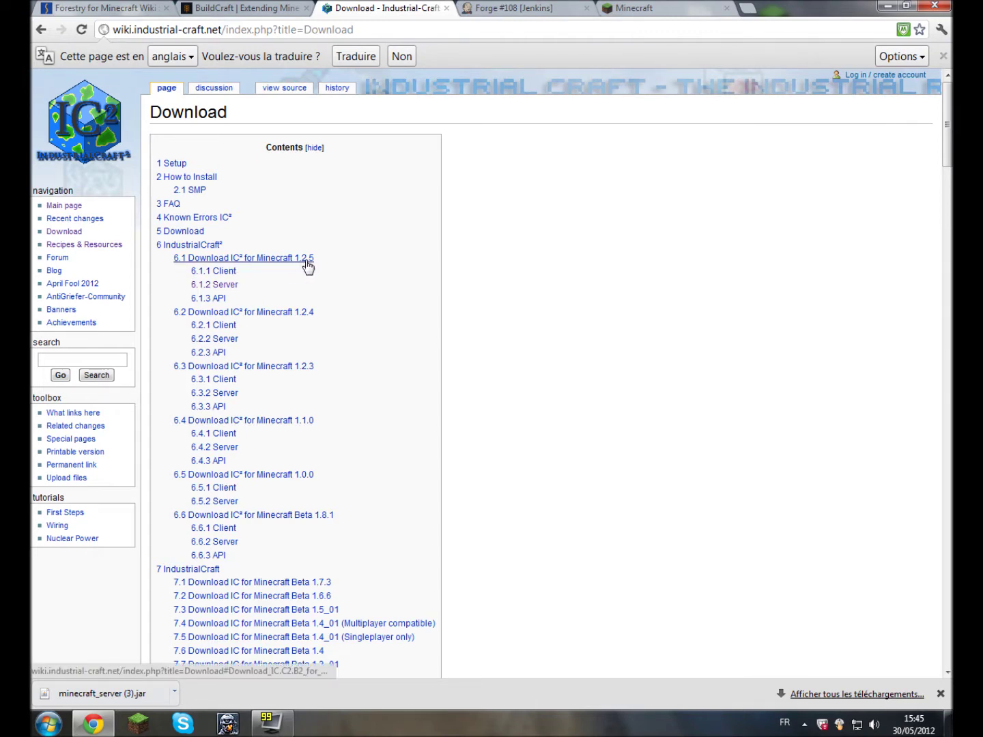
pyautogui.click(218, 292)
pyautogui.scroll(3, 219, 290)
pyautogui.moveTo(181, 213); pyautogui.dragTo(261, 213)
pyautogui.click(261, 213)
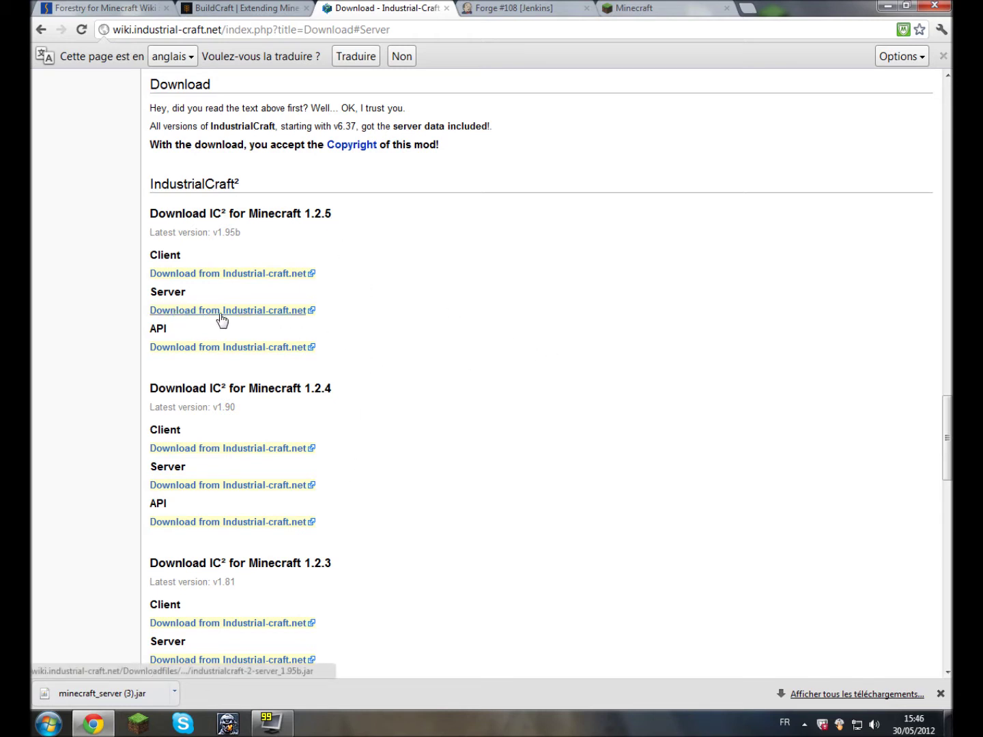
# On the BuildCraft site, open the BuildCraft 2.2.14 (SSP/SMP) download page for Minecraft 1.2.5.
pyautogui.click(282, 7)
pyautogui.scroll(-1, 441, 263)
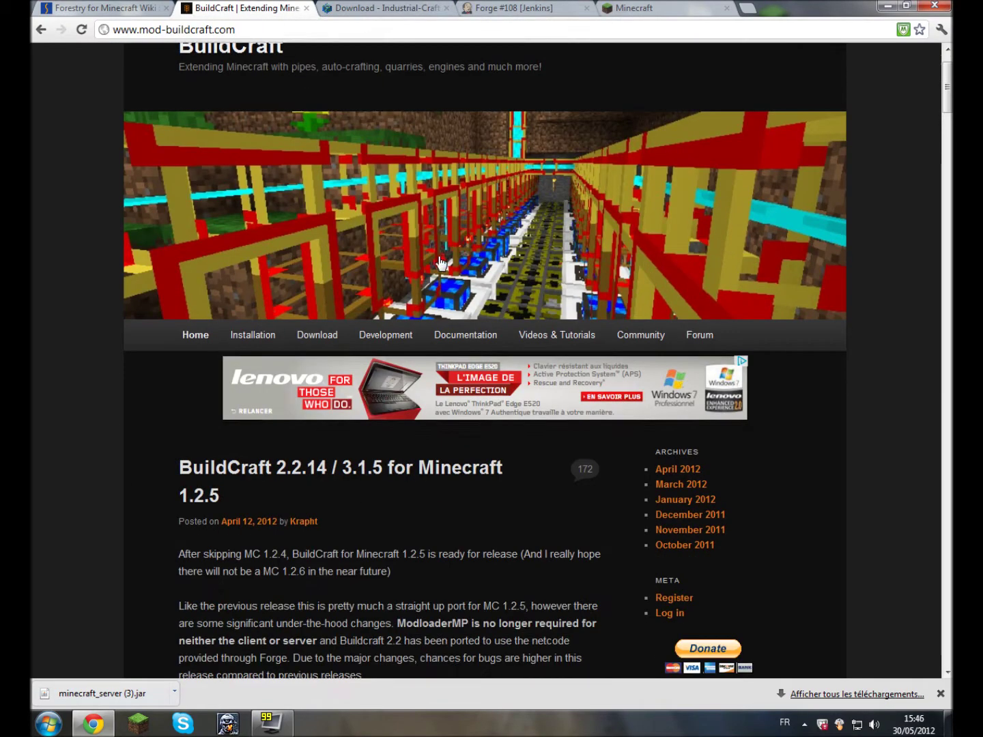
pyautogui.scroll(-1, 440, 263)
pyautogui.scroll(2, 683, 478)
pyautogui.scroll(-6, 697, 553)
pyautogui.scroll(-1, 539, 505)
pyautogui.scroll(1, 508, 488)
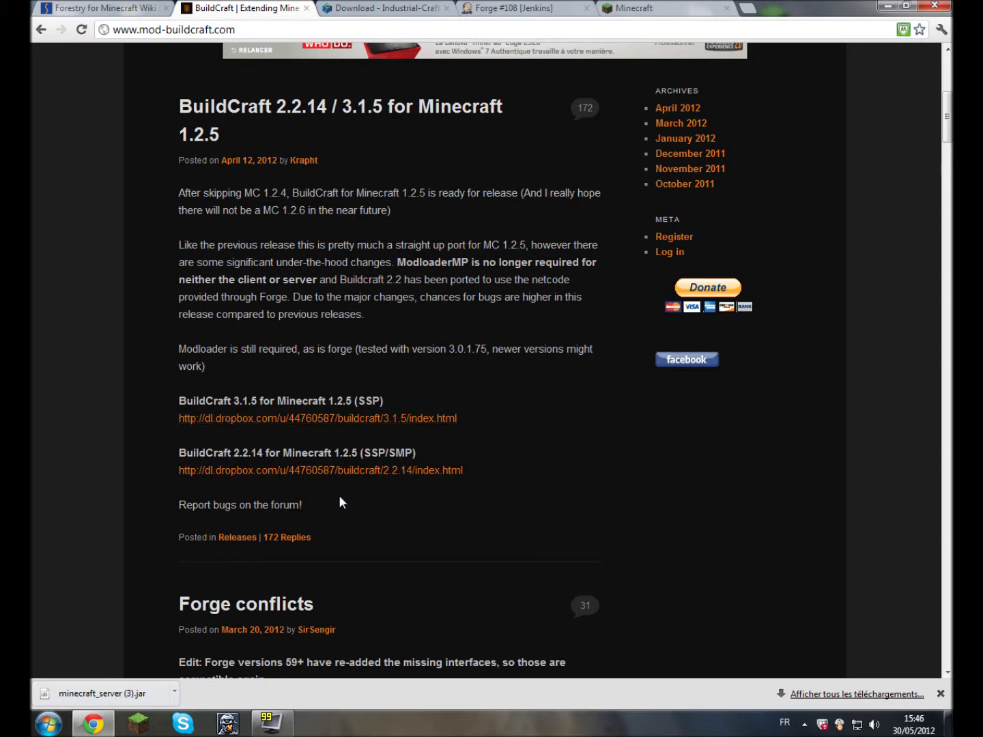
pyautogui.click(242, 471)
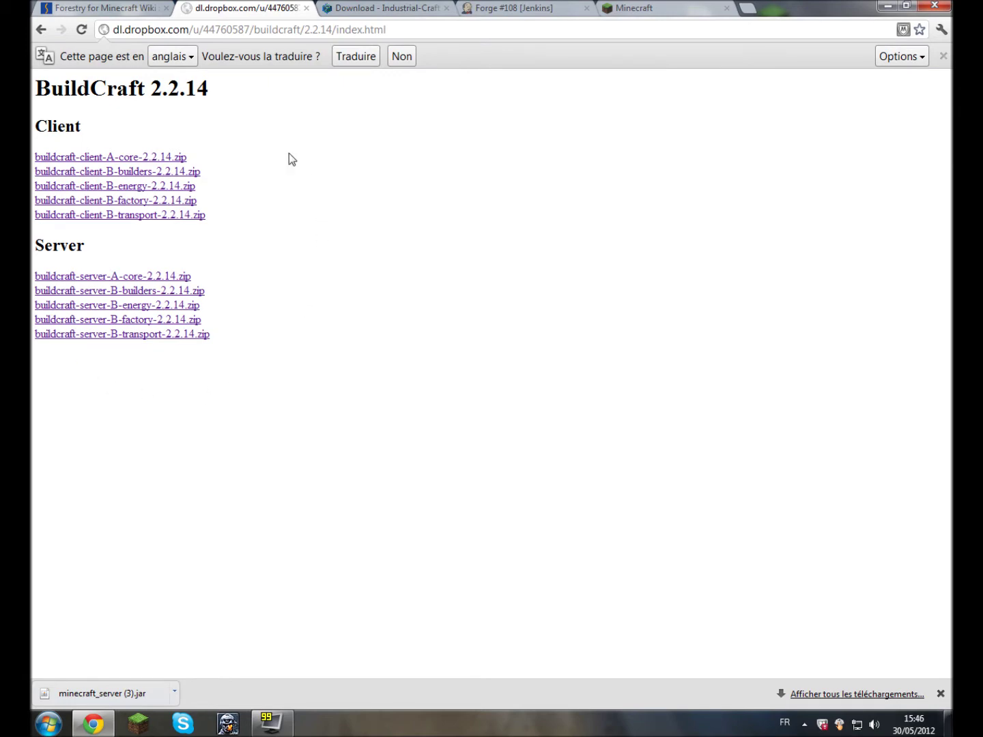
# On the Forestry for Minecraft wiki, open the Downloads page and examine the recommended versions for Minecraft 1.2.5.
pyautogui.click(139, 6)
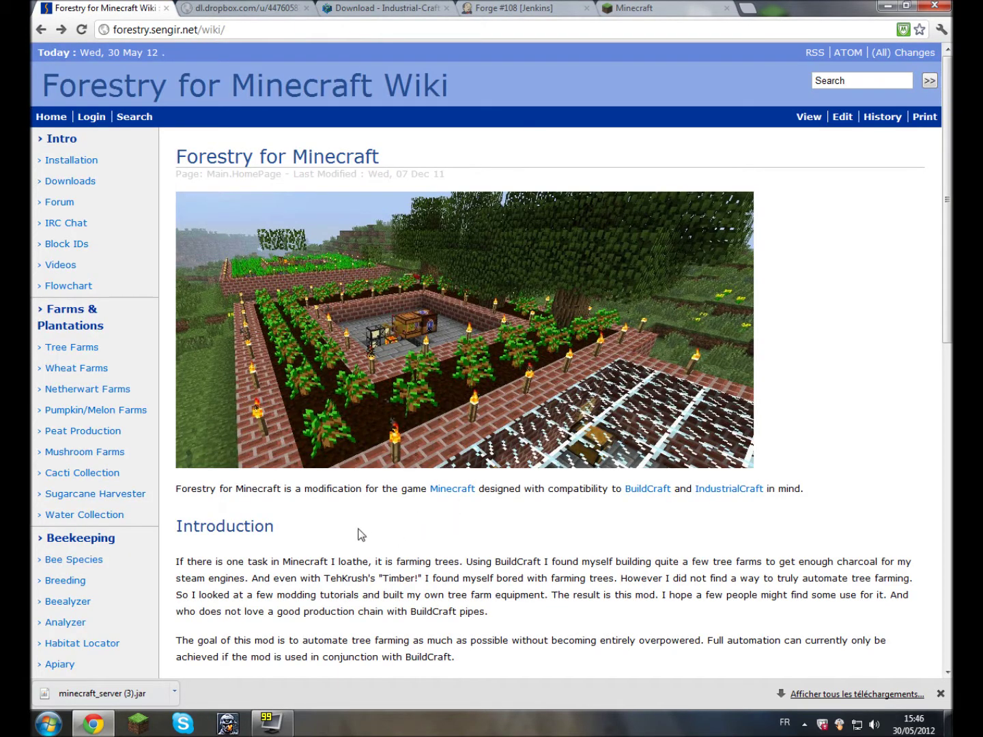
pyautogui.click(81, 182)
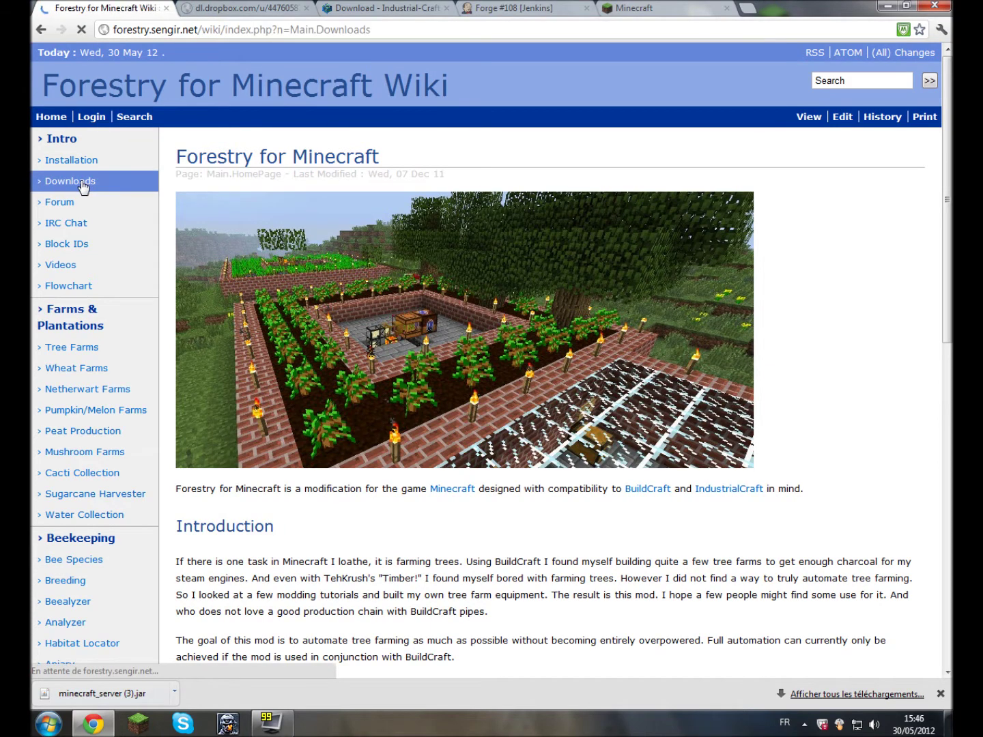
pyautogui.scroll(-3, 424, 478)
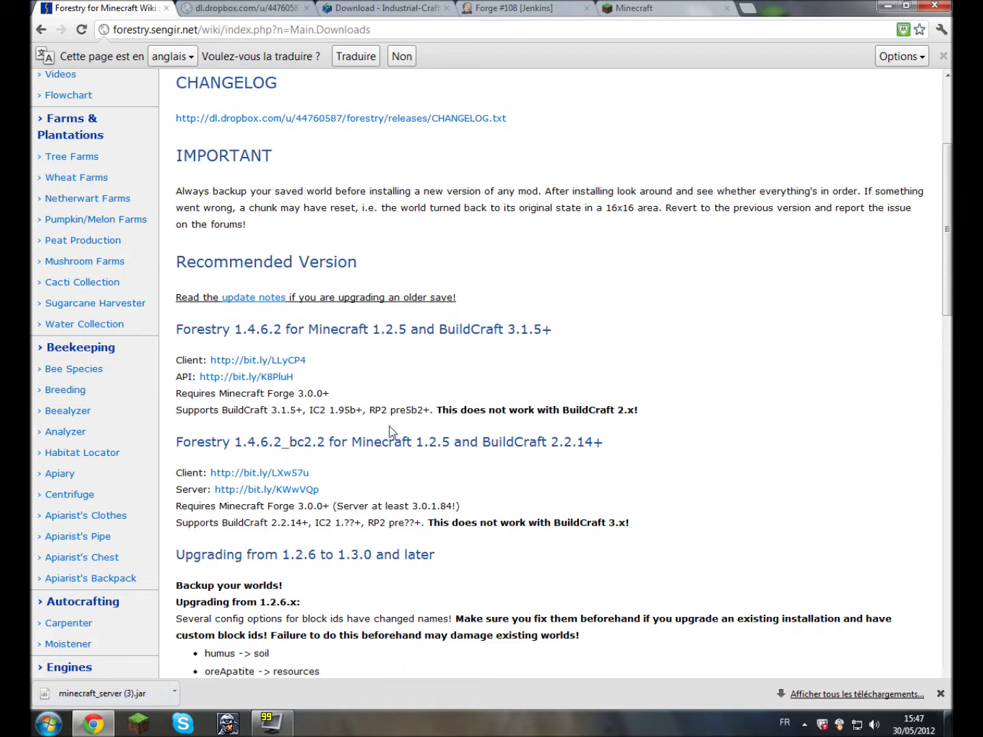
# Close the browser and move minecraft_server from the desktop's tuto folder into the serveur folder.
pyautogui.click(937, 7)
pyautogui.doubleClick(418, 378)
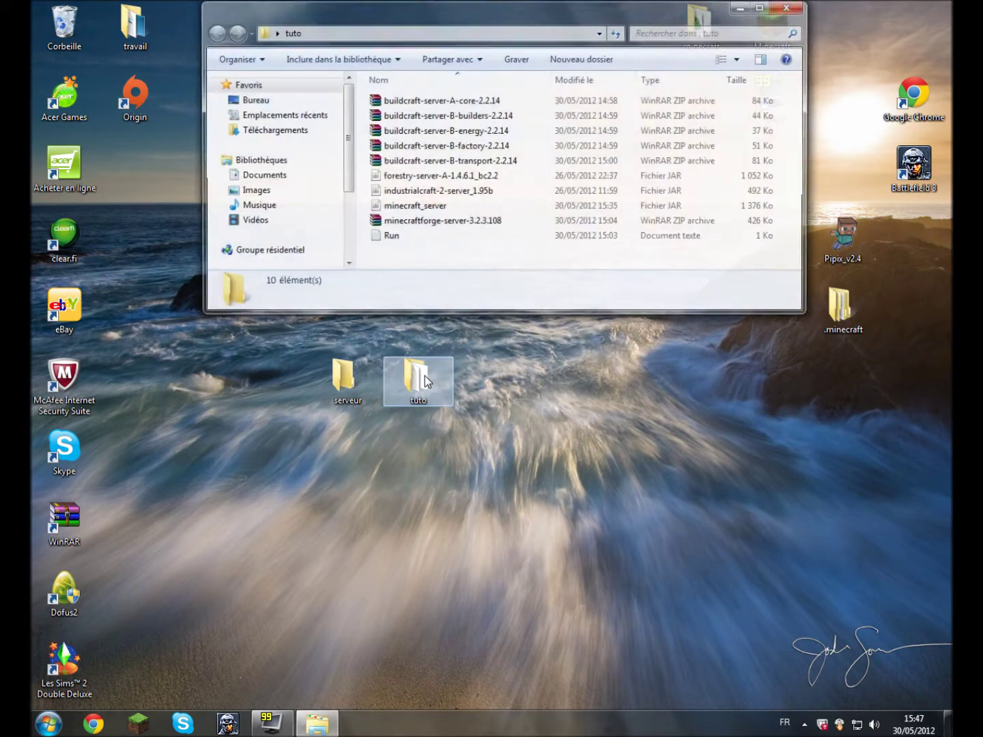
pyautogui.moveTo(387, 260); pyautogui.dragTo(504, 259)
pyautogui.click(416, 379)
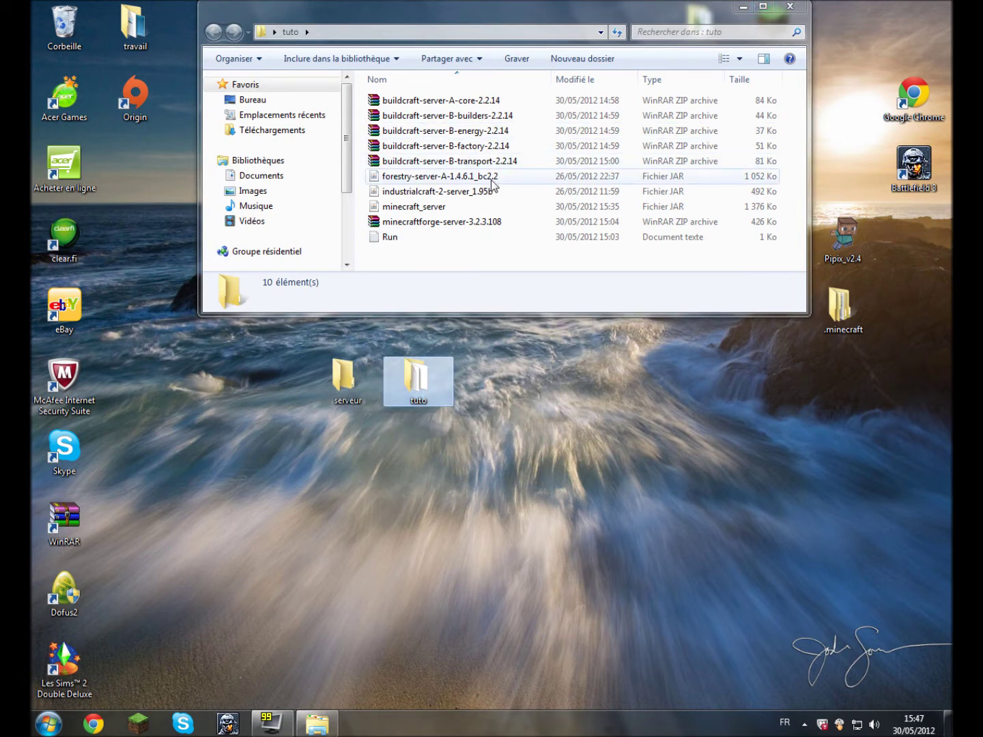
pyautogui.rightClick(460, 212)
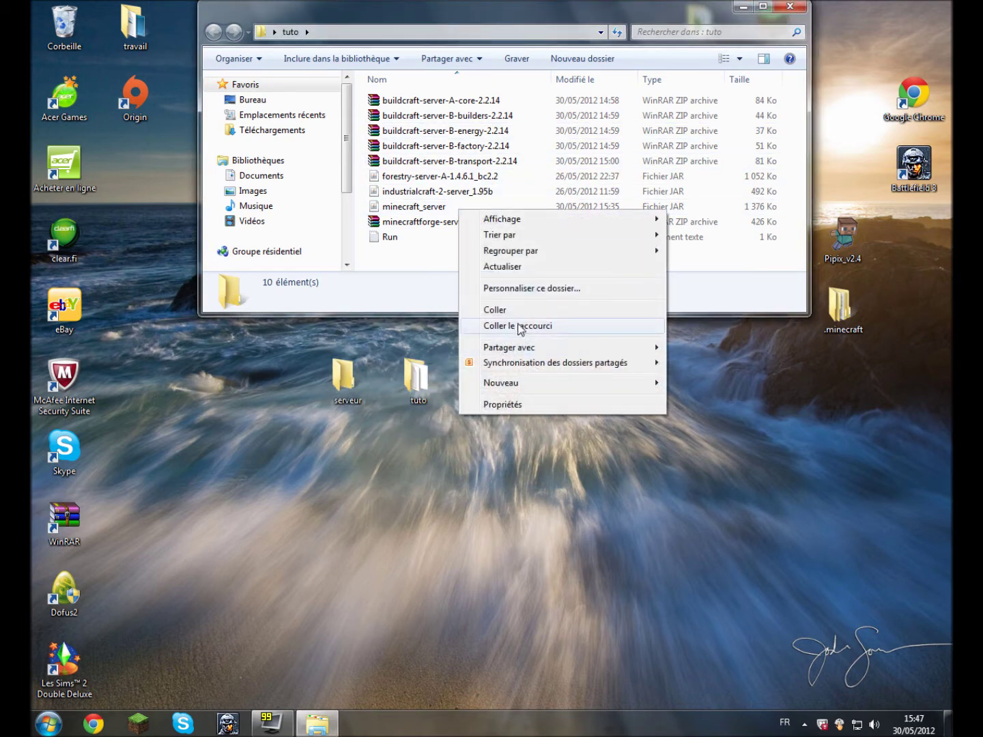
pyautogui.click(426, 269)
pyautogui.moveTo(414, 206); pyautogui.dragTo(374, 369)
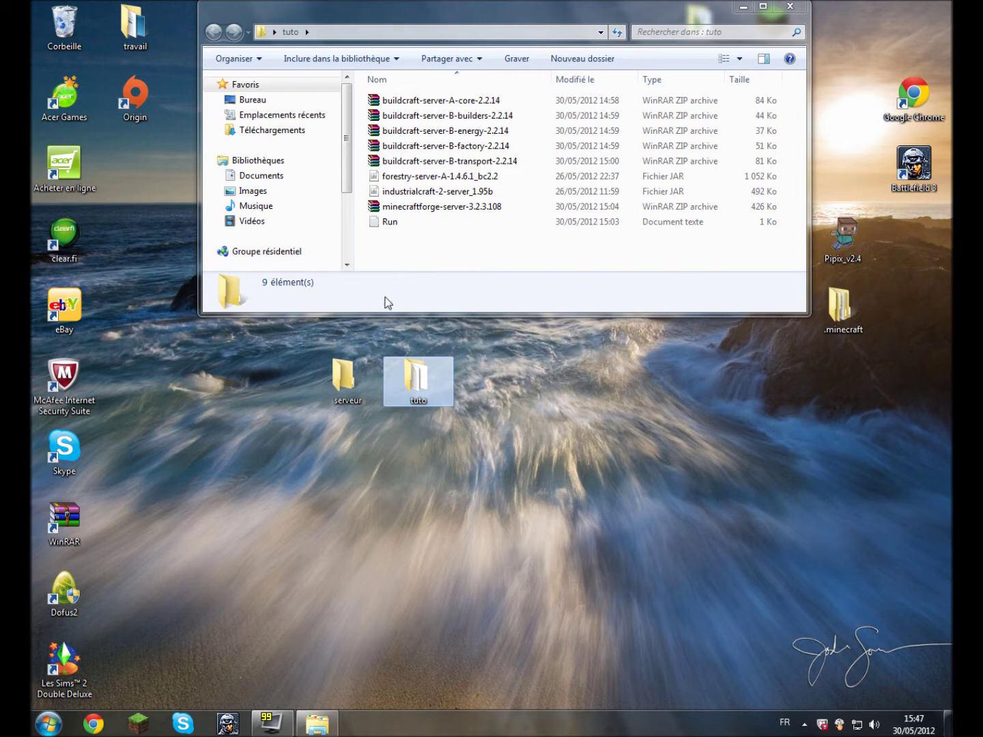
# Open minecraft_server from the serveur folder with WinRAR archiver, dismiss the license notice, and close the serveur window.
pyautogui.doubleClick(344, 377)
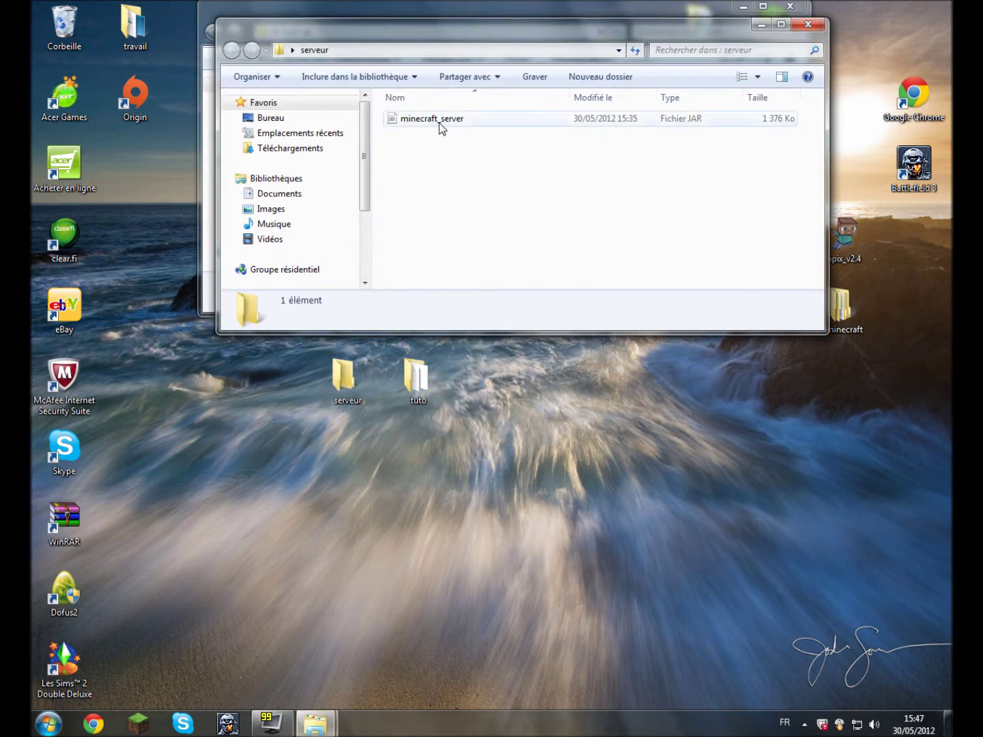
pyautogui.rightClick(449, 120)
pyautogui.moveTo(579, 197)
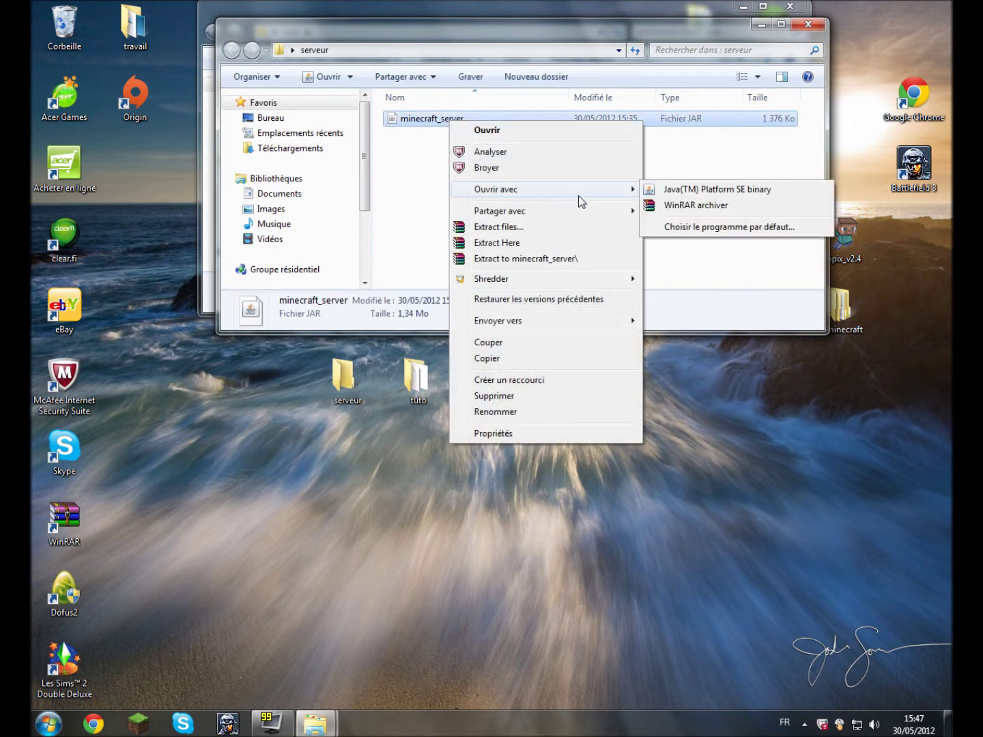
pyautogui.click(699, 205)
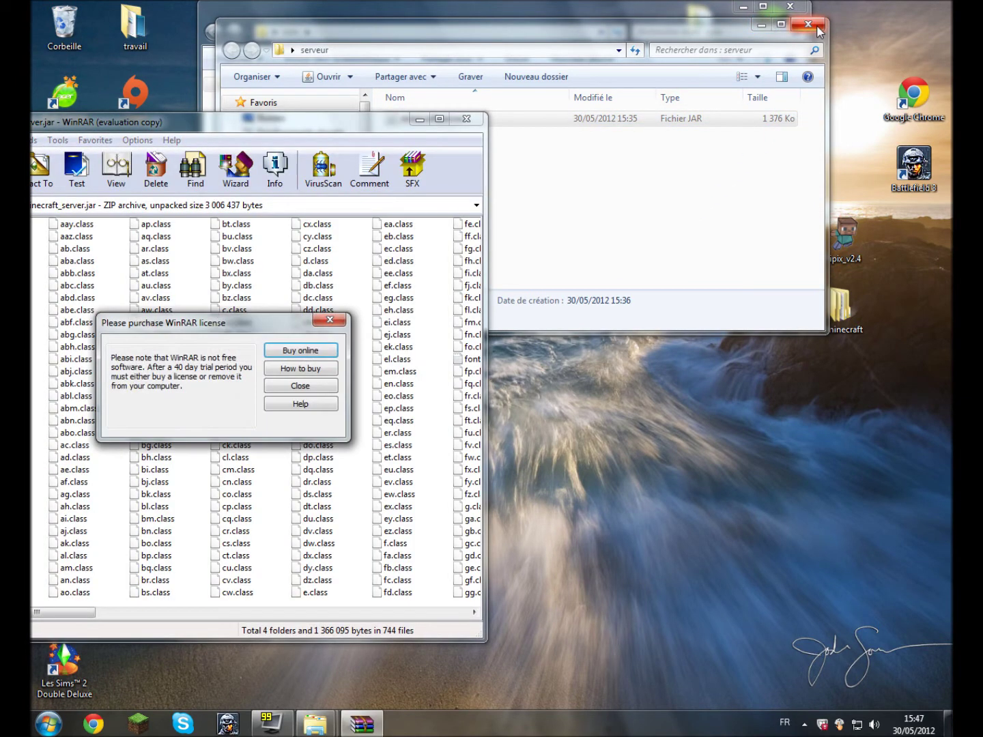
pyautogui.click(329, 320)
pyautogui.moveTo(347, 123); pyautogui.dragTo(449, 112)
pyautogui.click(808, 24)
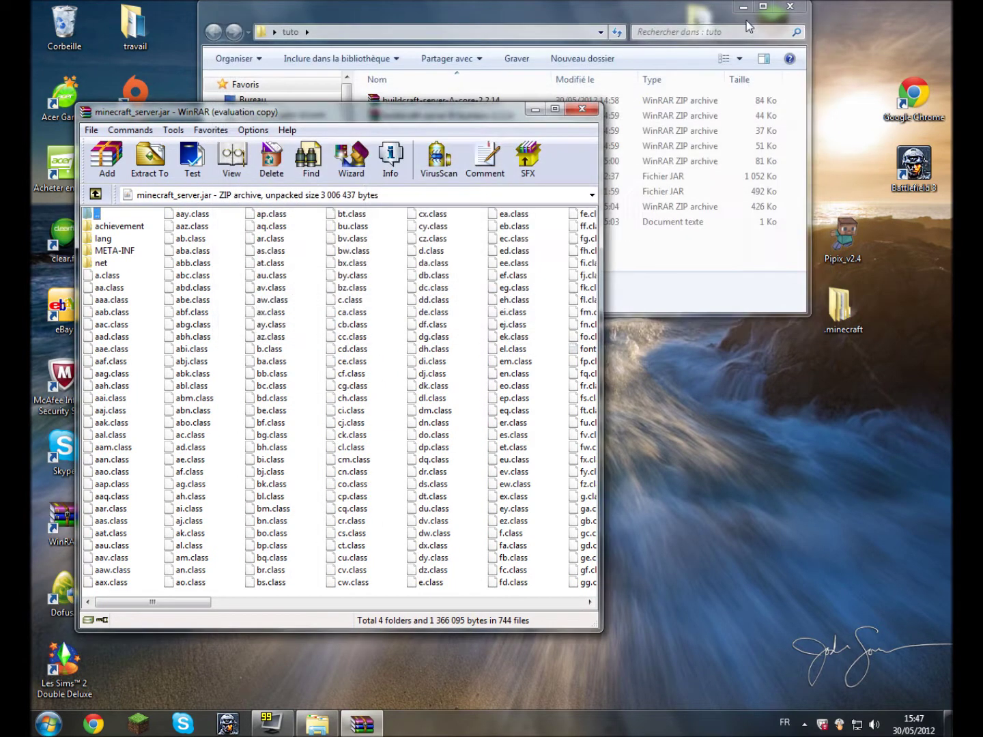
# Open the minecraftforge-server-3.2.3.108 archive from the tuto folder and place its WinRAR window beside the minecraft_server.jar window.
pyautogui.click(674, 6)
pyautogui.moveTo(684, 14); pyautogui.dragTo(875, 14)
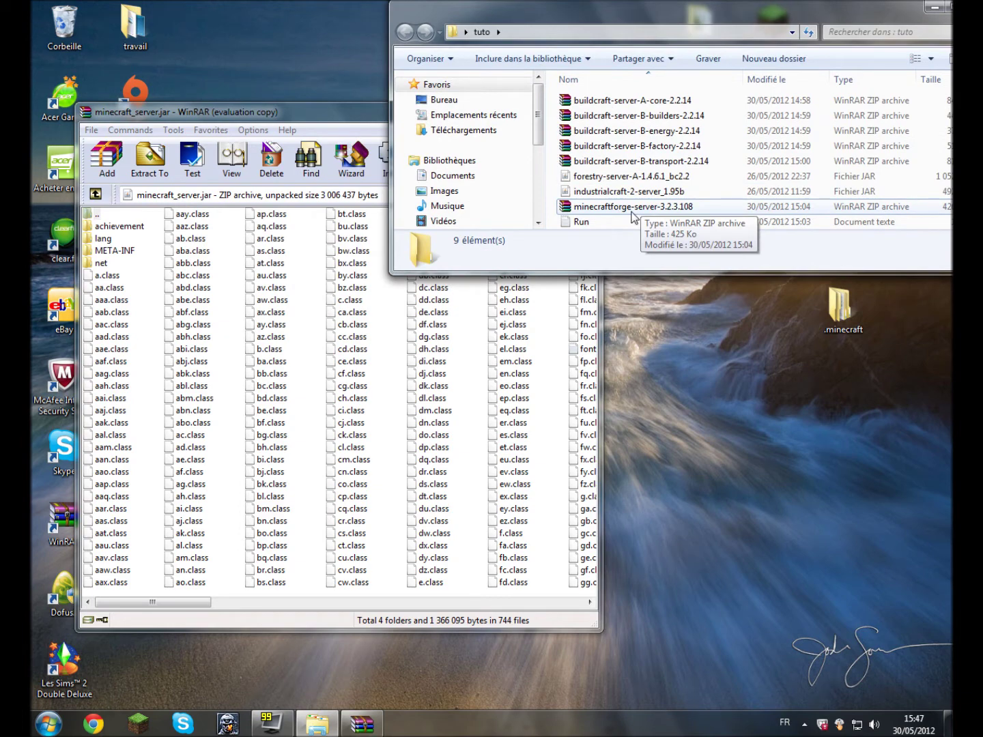
pyautogui.click(650, 207)
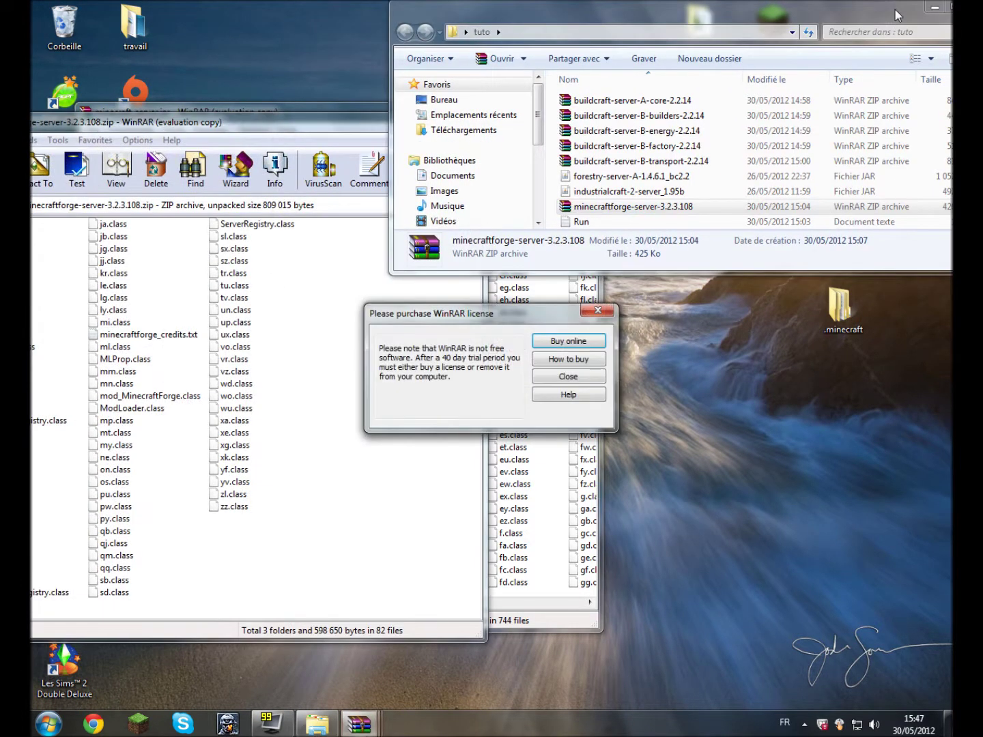
pyautogui.click(598, 311)
pyautogui.moveTo(765, 16); pyautogui.dragTo(598, 15)
pyautogui.click(811, 7)
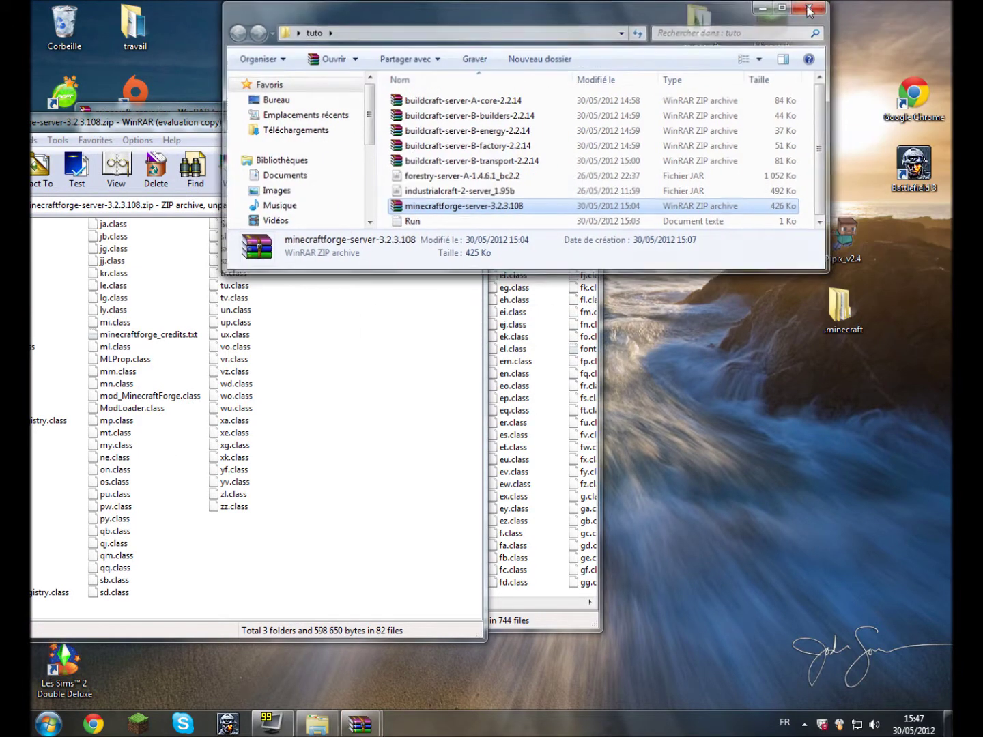
pyautogui.moveTo(235, 129); pyautogui.dragTo(841, 109)
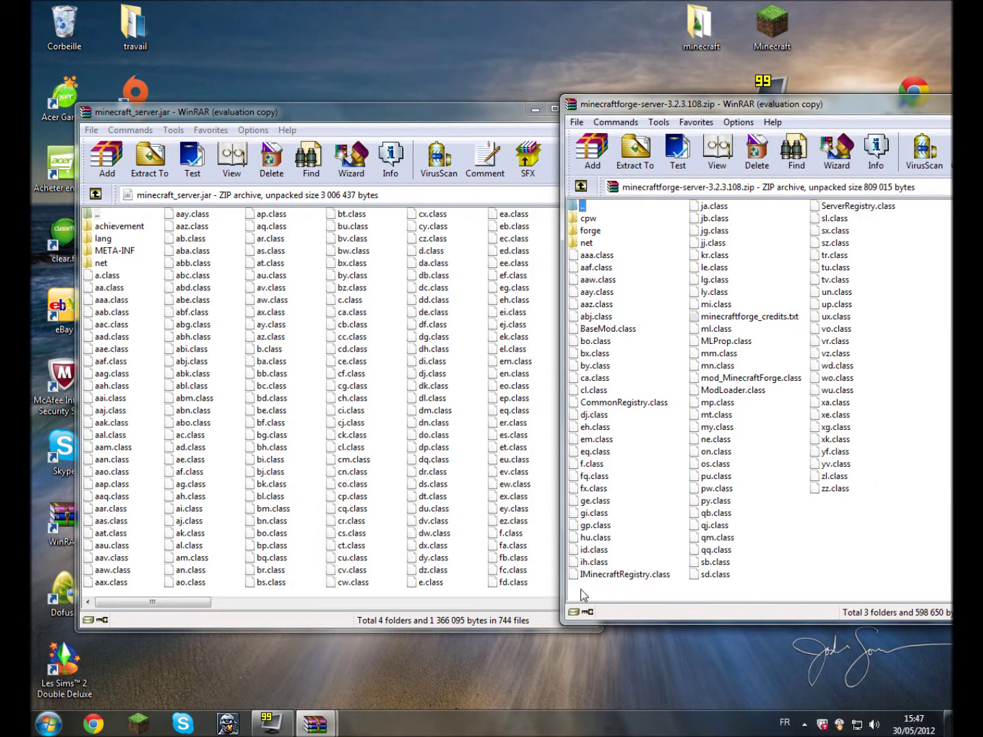
# Copy all files and folders from the minecraftforge-server-3.2.3.108 archive into minecraft_server.jar and close both archives.
pyautogui.moveTo(582, 595); pyautogui.dragTo(910, 198)
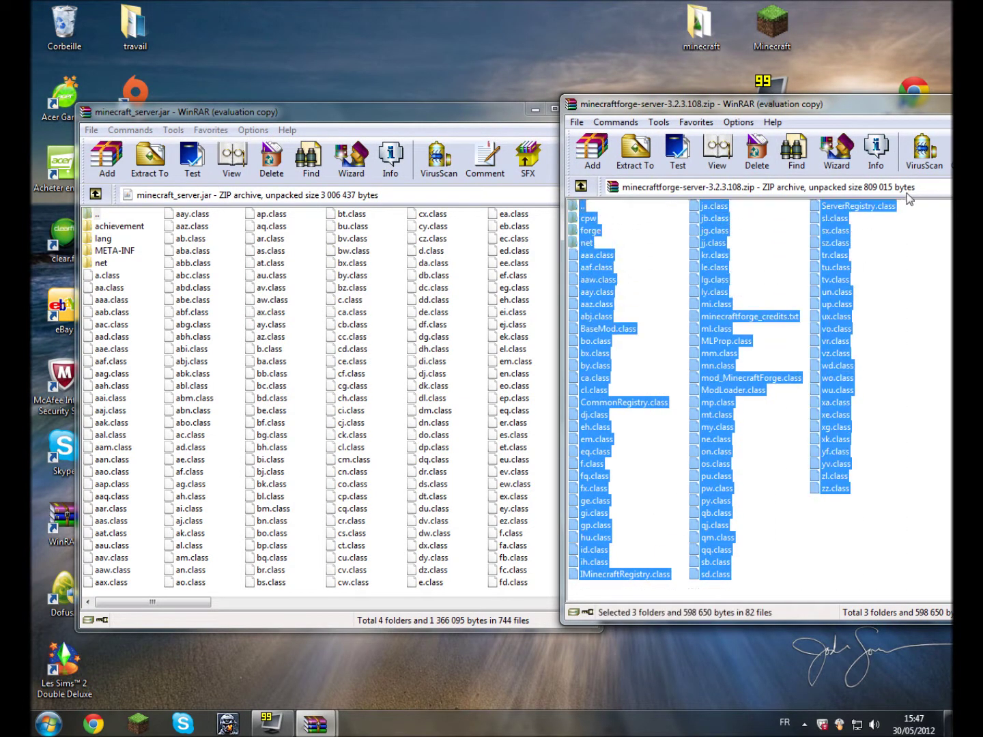
pyautogui.moveTo(832, 237); pyautogui.dragTo(380, 448)
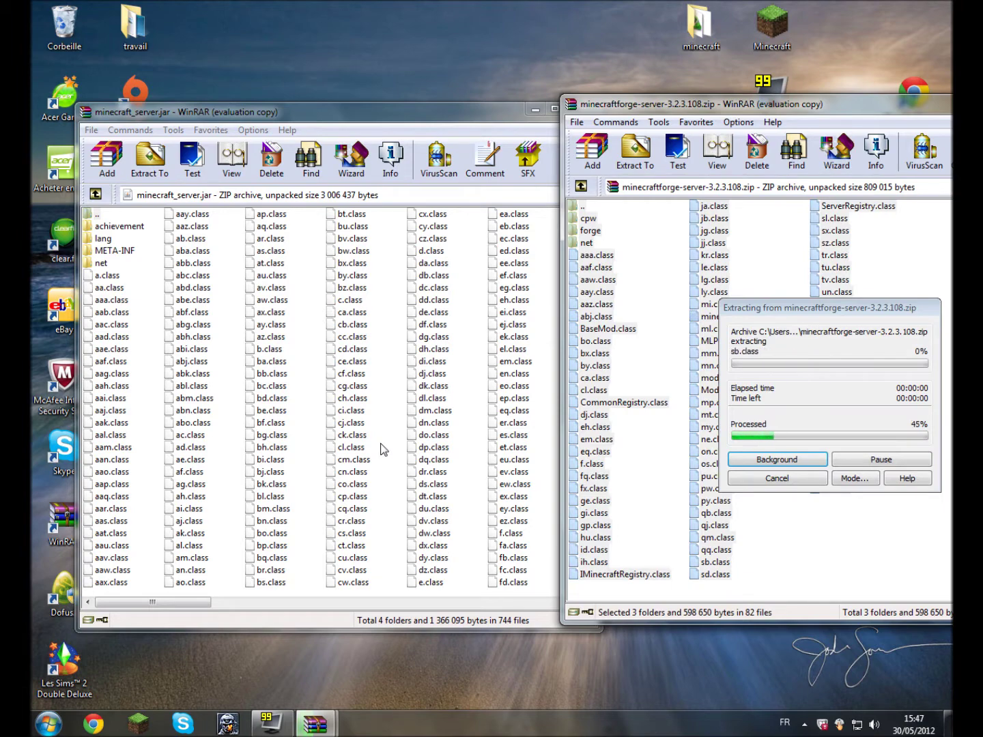
pyautogui.click(349, 493)
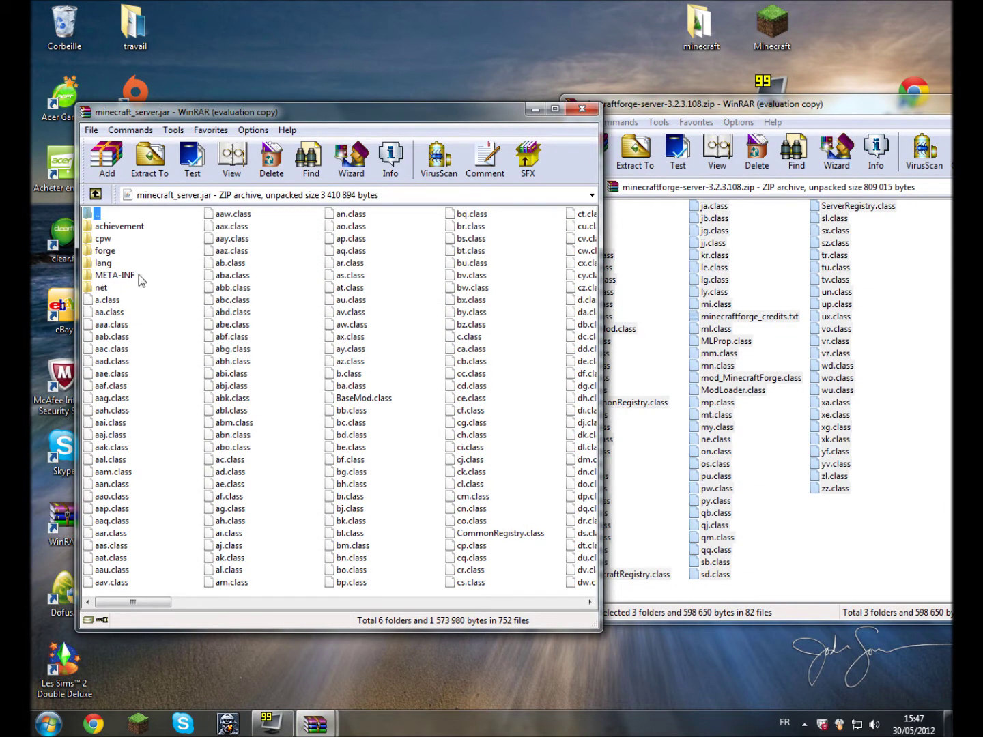
pyautogui.click(732, 92)
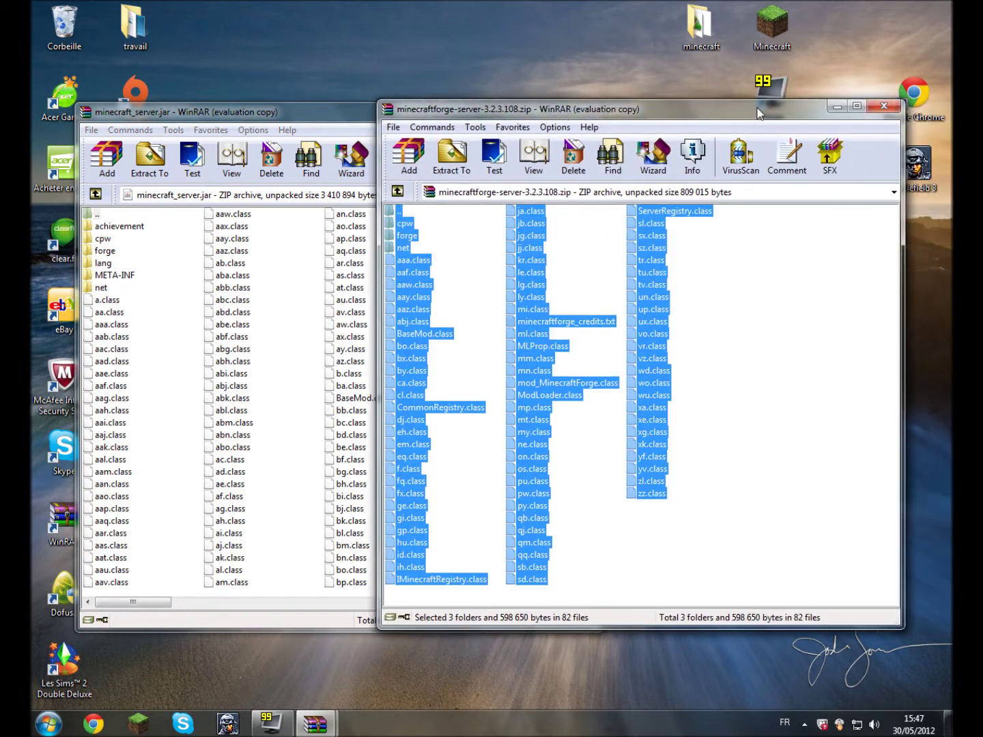
pyautogui.click(887, 106)
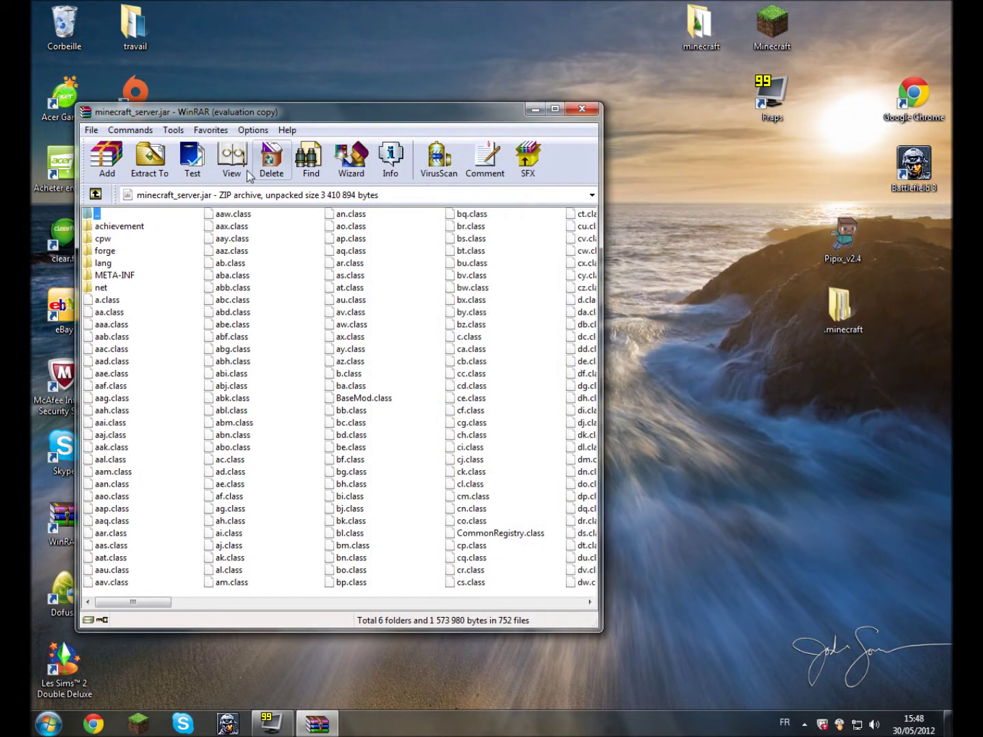
pyautogui.click(581, 109)
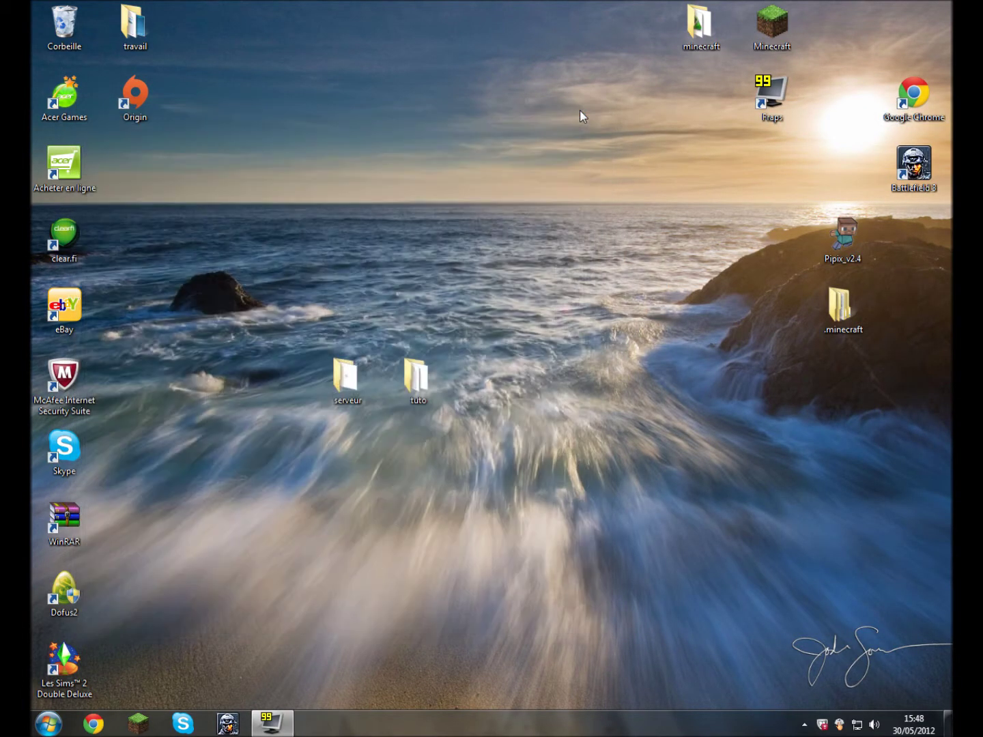
# Create a new text document named Run in the desktop's serveur folder.
pyautogui.doubleClick(360, 392)
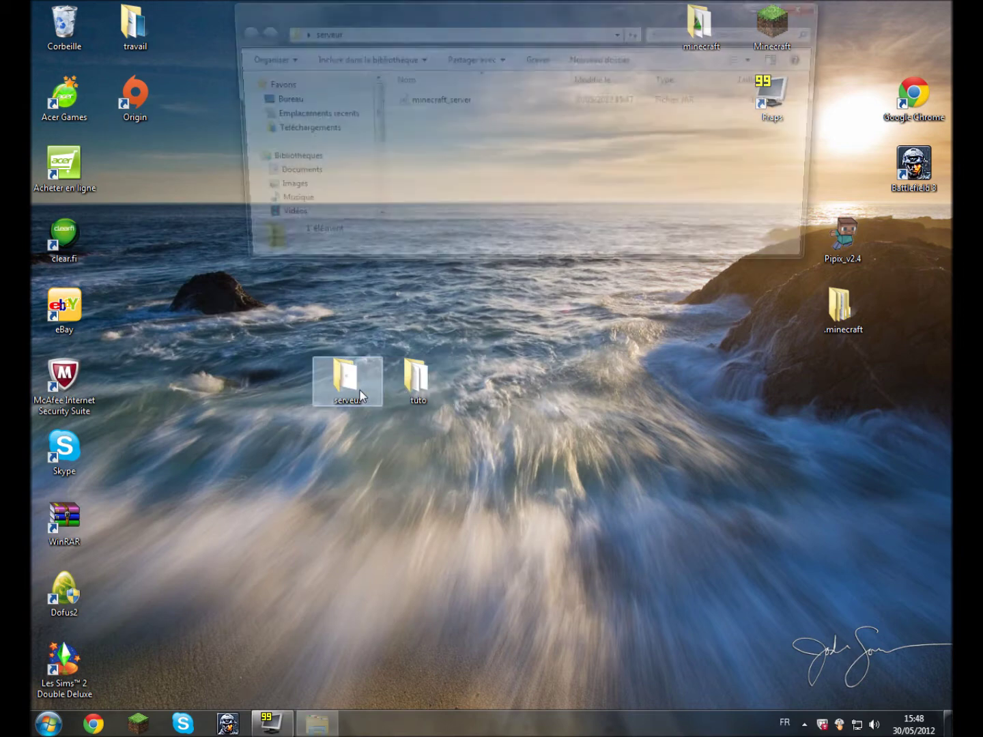
pyautogui.rightClick(450, 157)
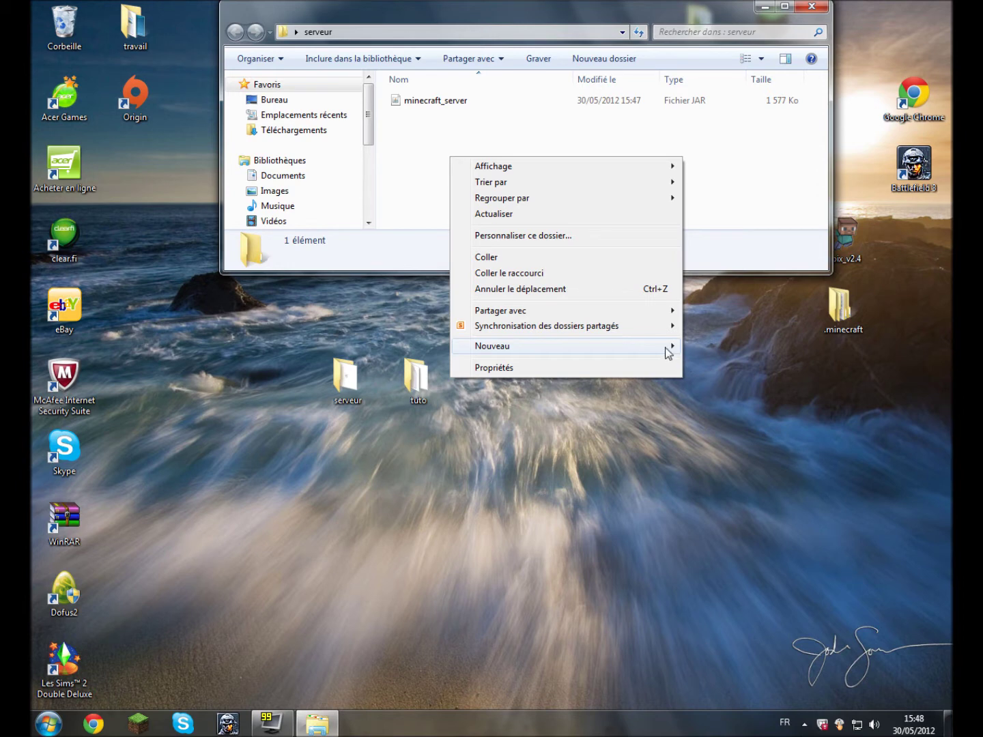
pyautogui.moveTo(668, 352)
pyautogui.click(740, 510)
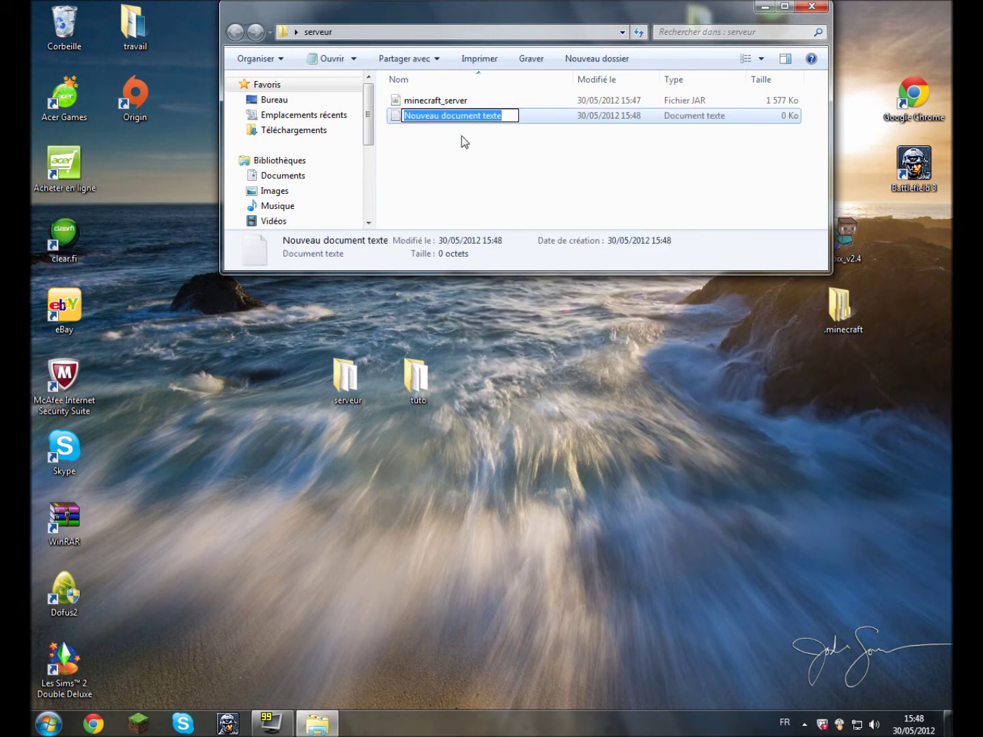
pyautogui.write('Run')
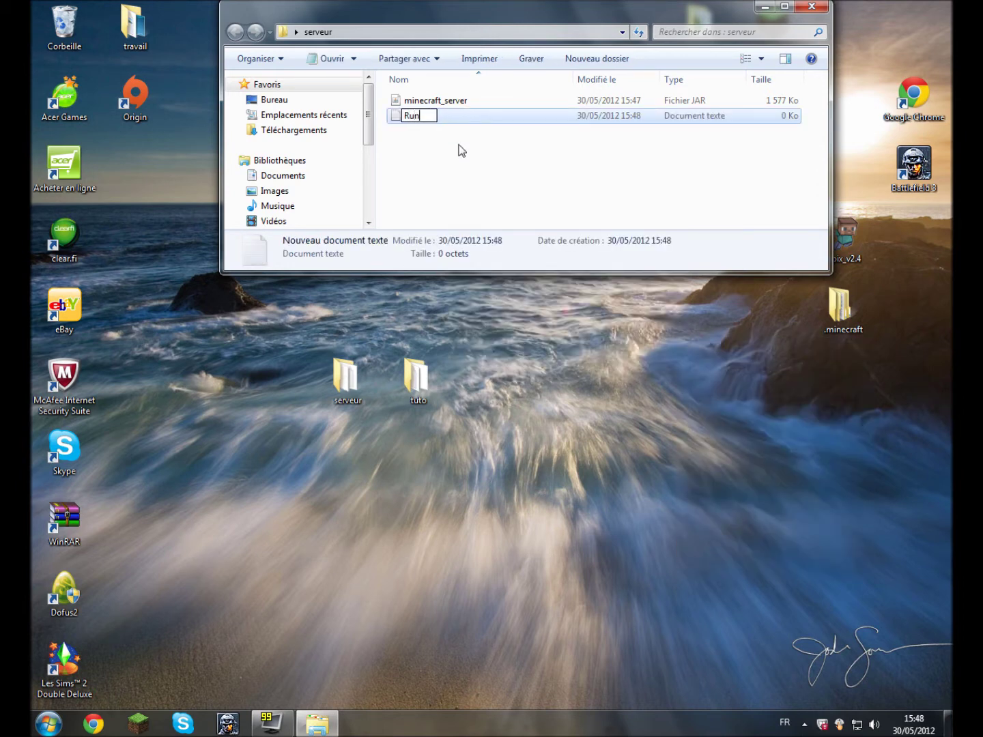
pyautogui.click(462, 152)
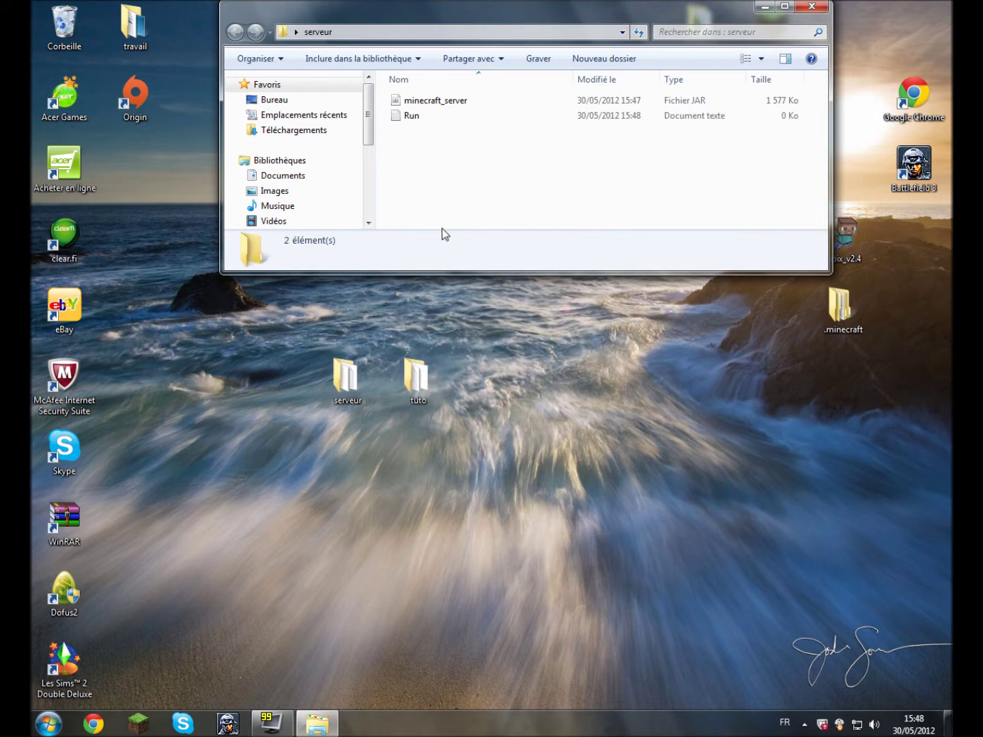
pyautogui.doubleClick(461, 116)
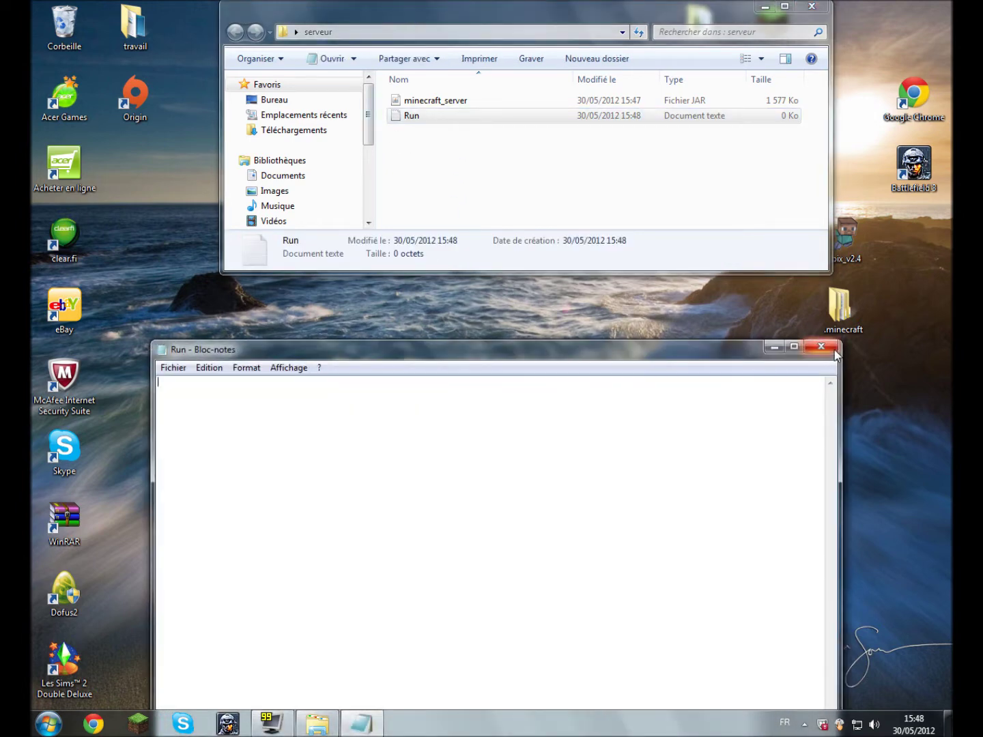
pyautogui.click(828, 349)
pyautogui.doubleClick(417, 382)
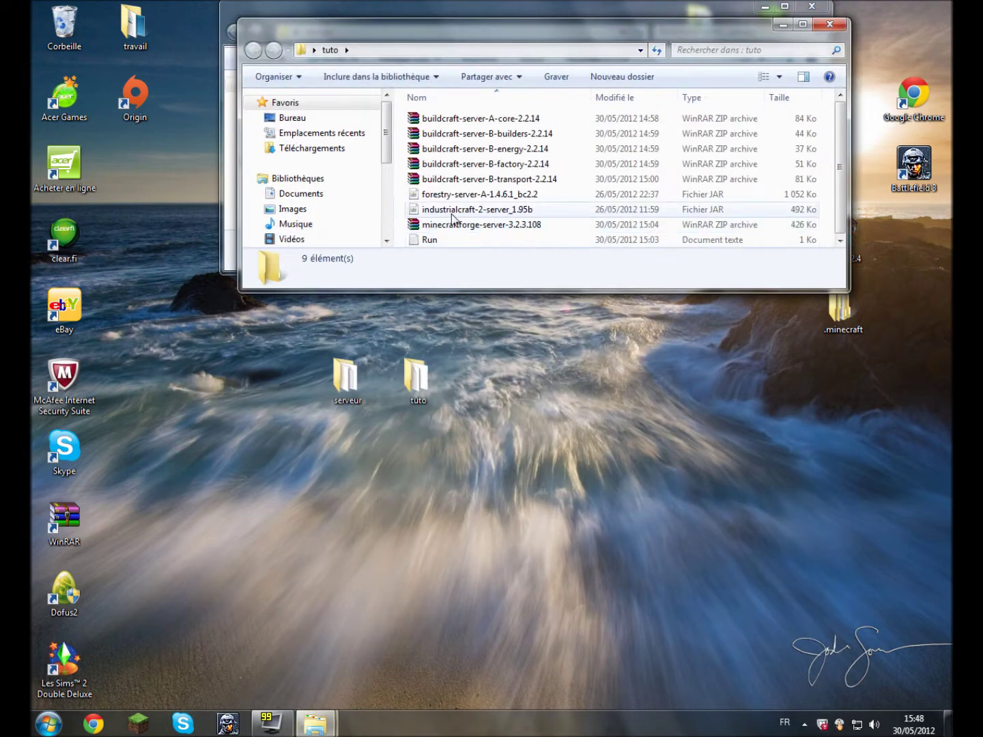
pyautogui.doubleClick(433, 241)
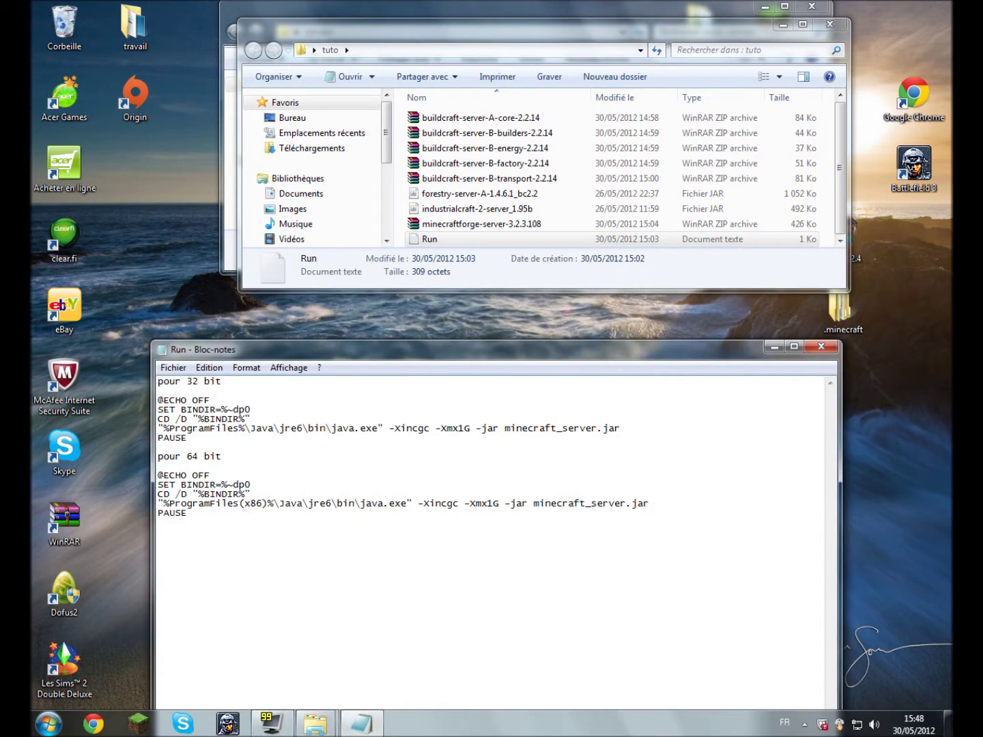
pyautogui.moveTo(169, 400); pyautogui.dragTo(187, 438)
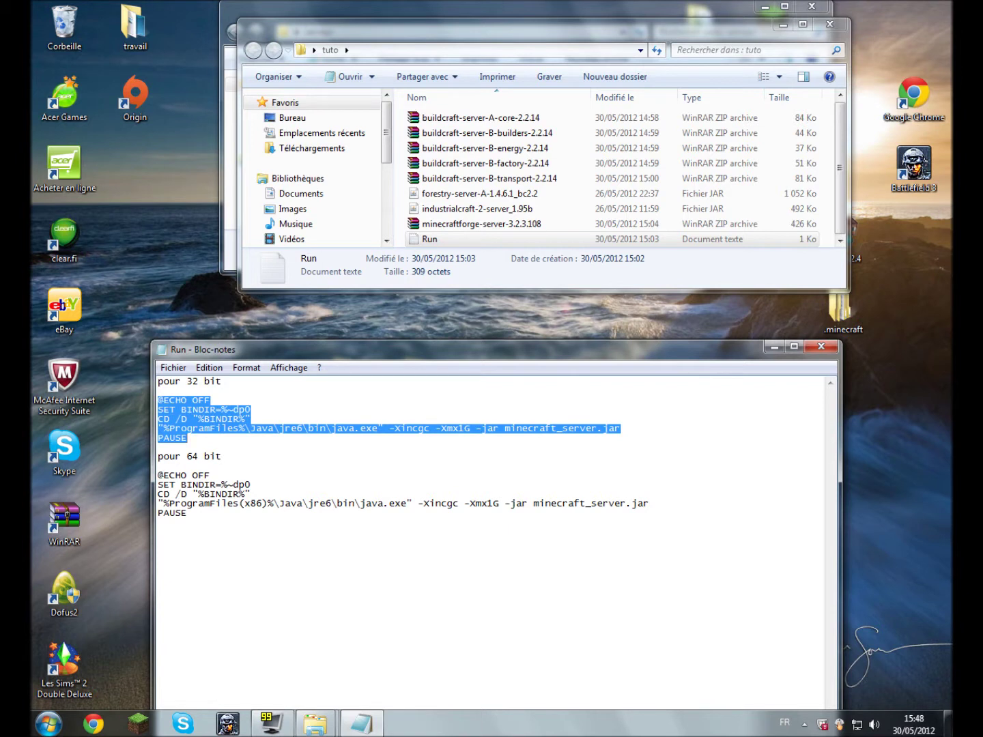
pyautogui.click(158, 447)
pyautogui.moveTo(157, 476); pyautogui.dragTo(187, 513)
pyautogui.rightClick(181, 482)
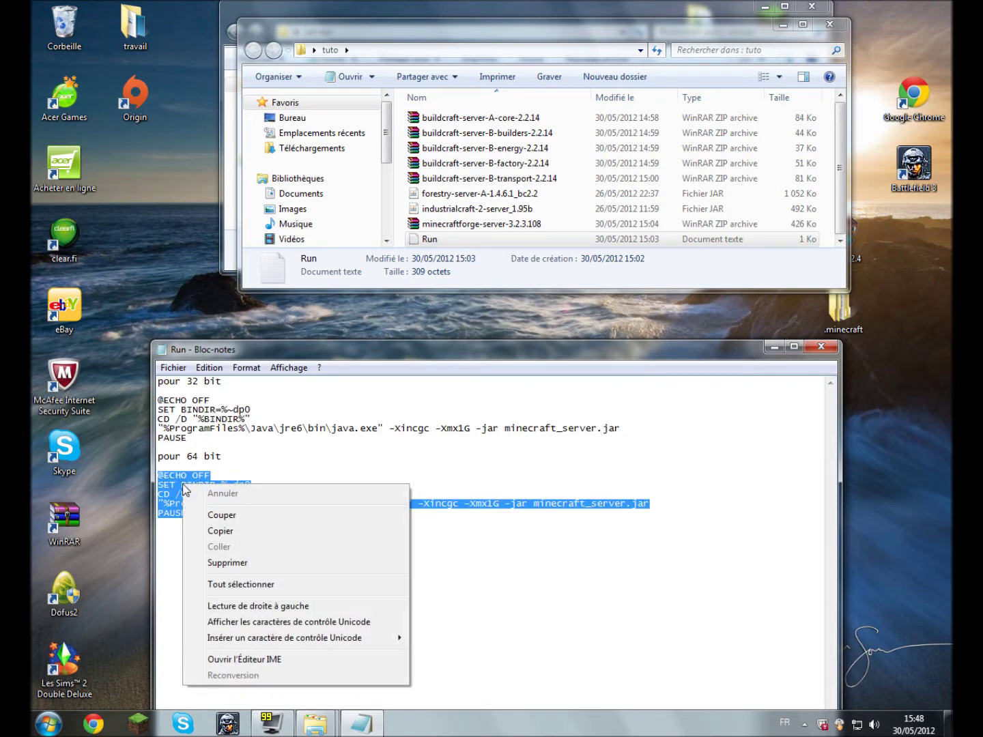
pyautogui.click(222, 531)
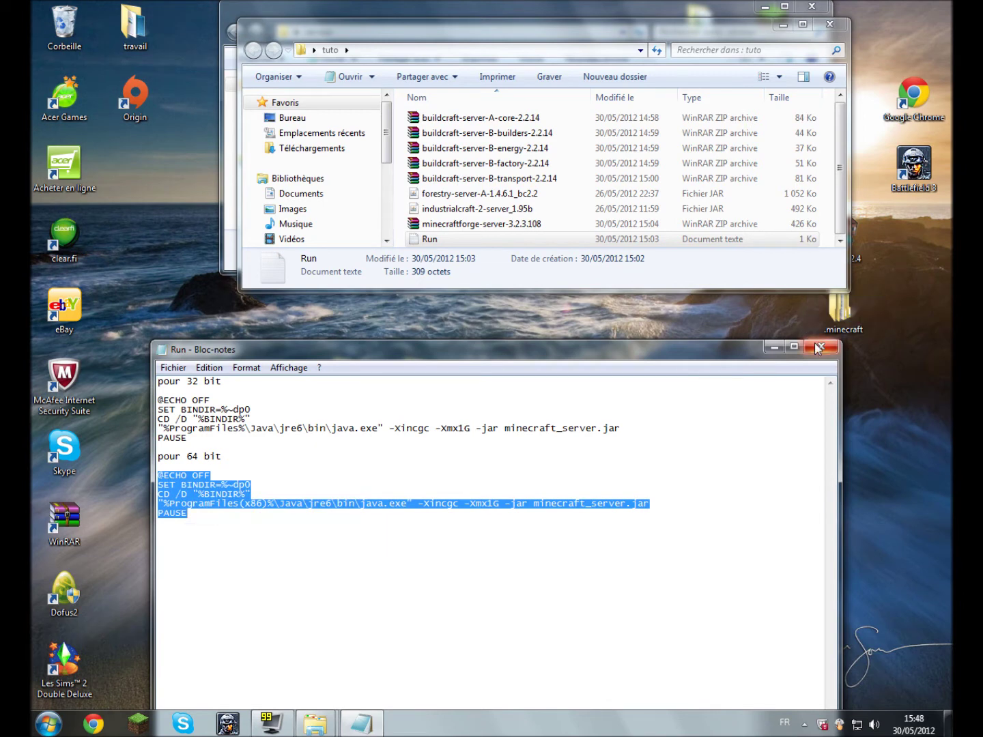
pyautogui.click(821, 346)
pyautogui.click(830, 24)
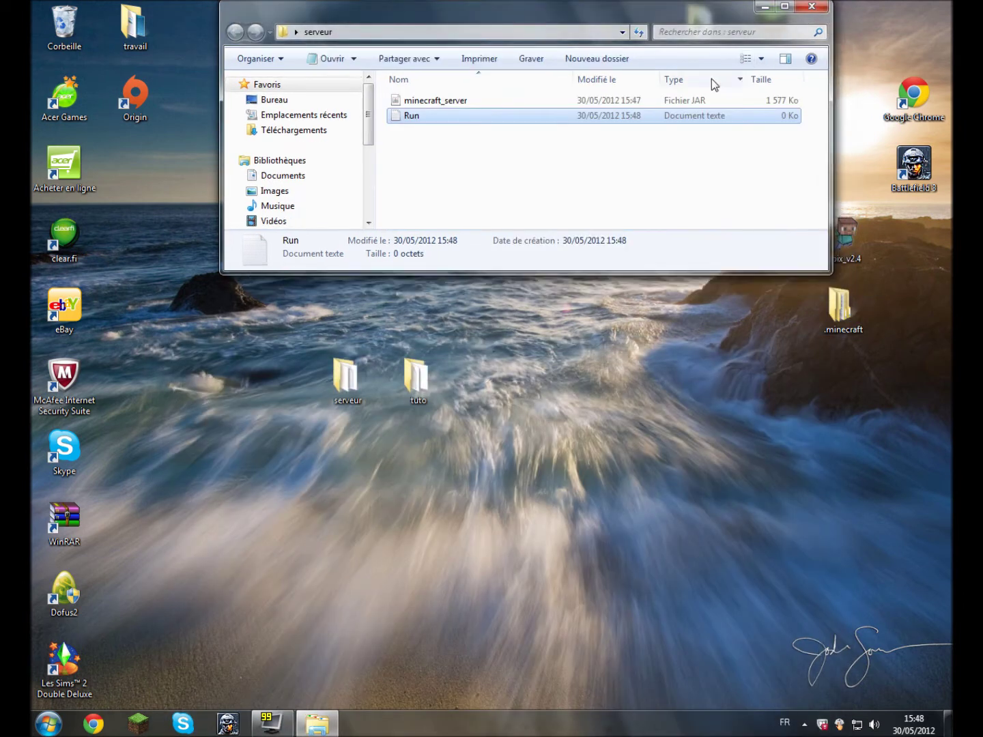
# Paste the launch script into the serveur folder's Run document, save it there as Run.bat, and close it.
pyautogui.doubleClick(437, 116)
pyautogui.rightClick(340, 485)
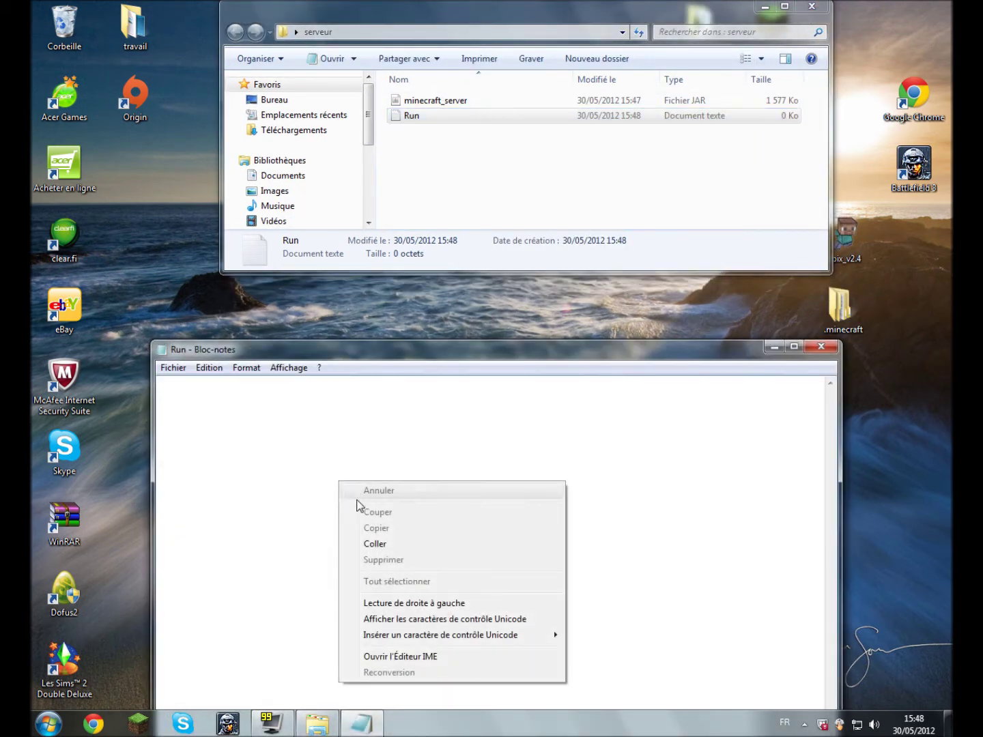
pyautogui.click(385, 543)
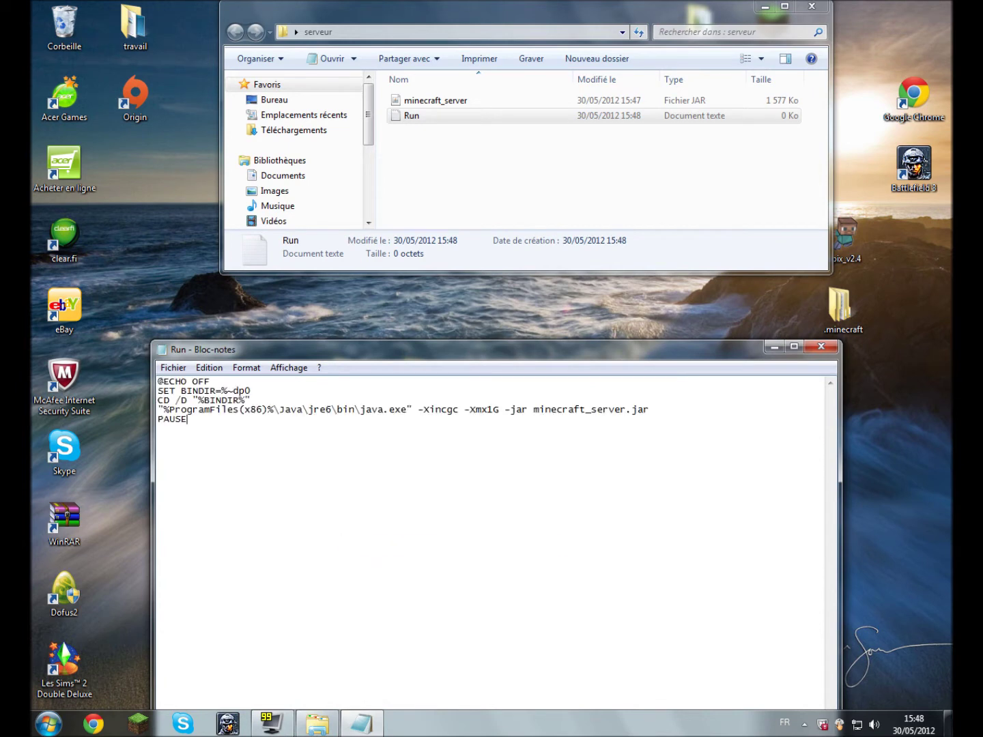
pyautogui.click(174, 367)
pyautogui.click(212, 432)
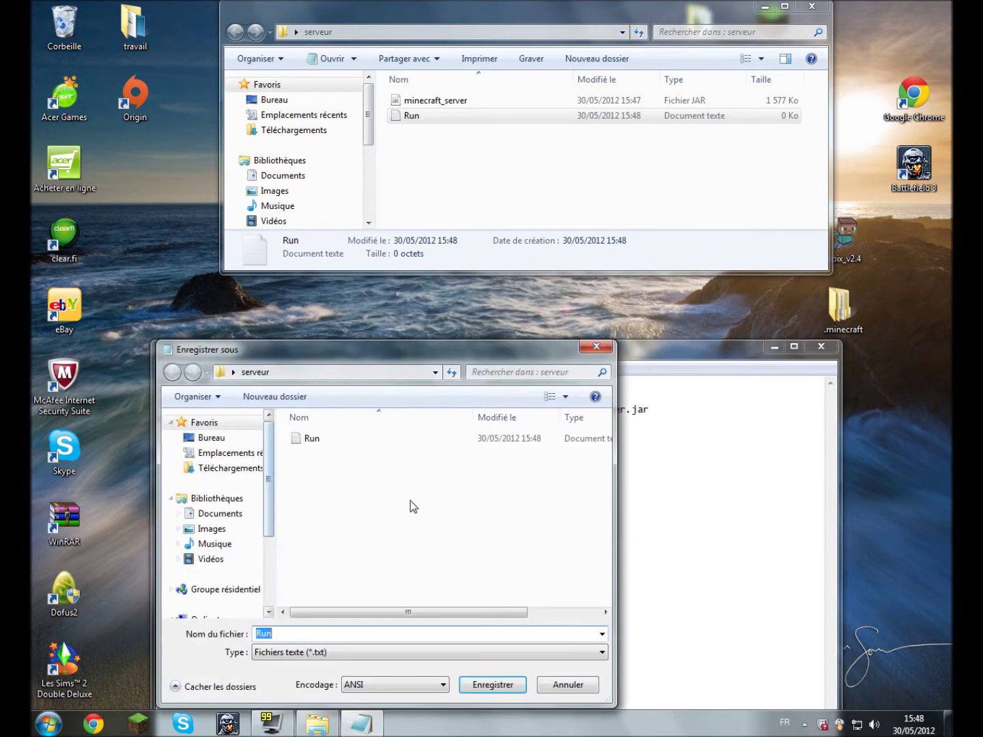
pyautogui.write('.')
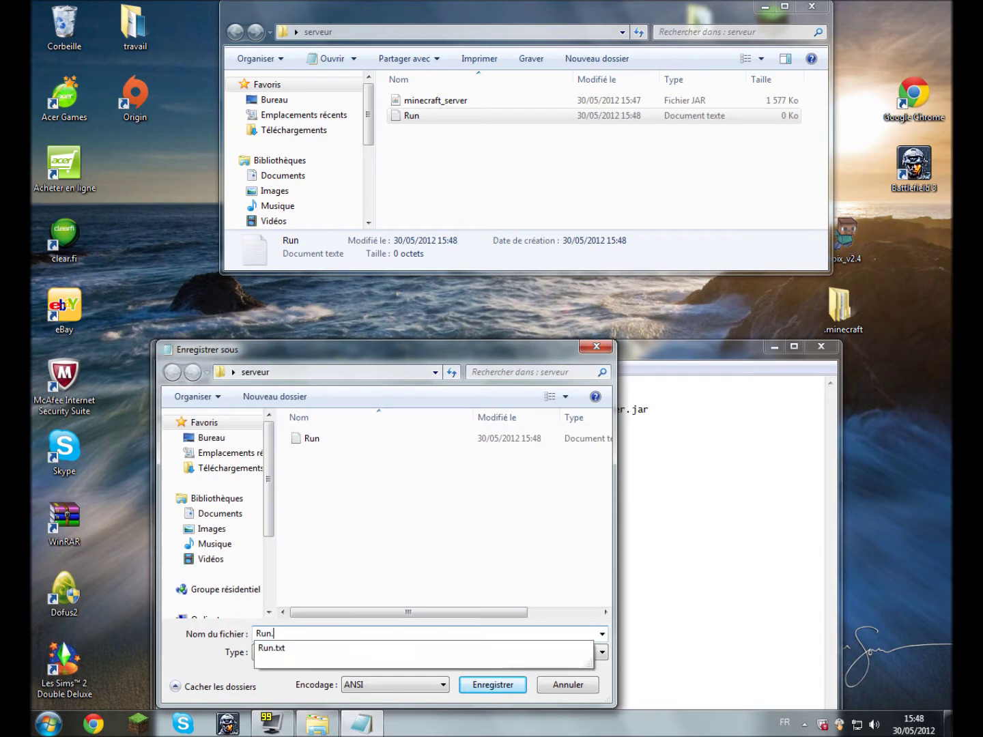
pyautogui.write('bat')
pyautogui.click(486, 684)
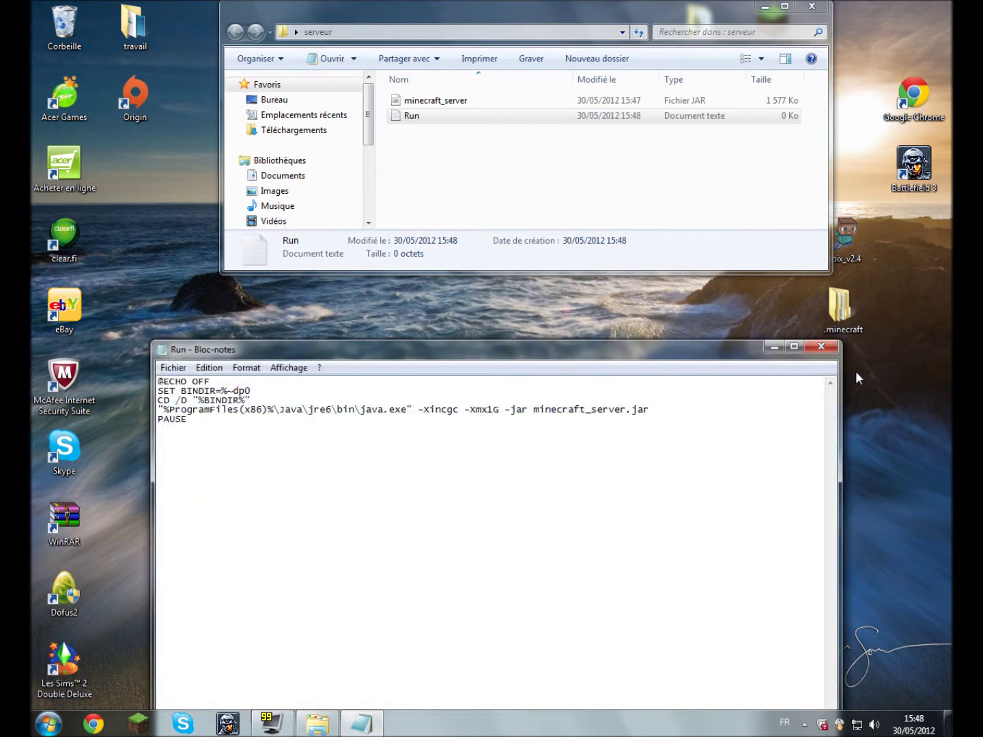
pyautogui.click(821, 346)
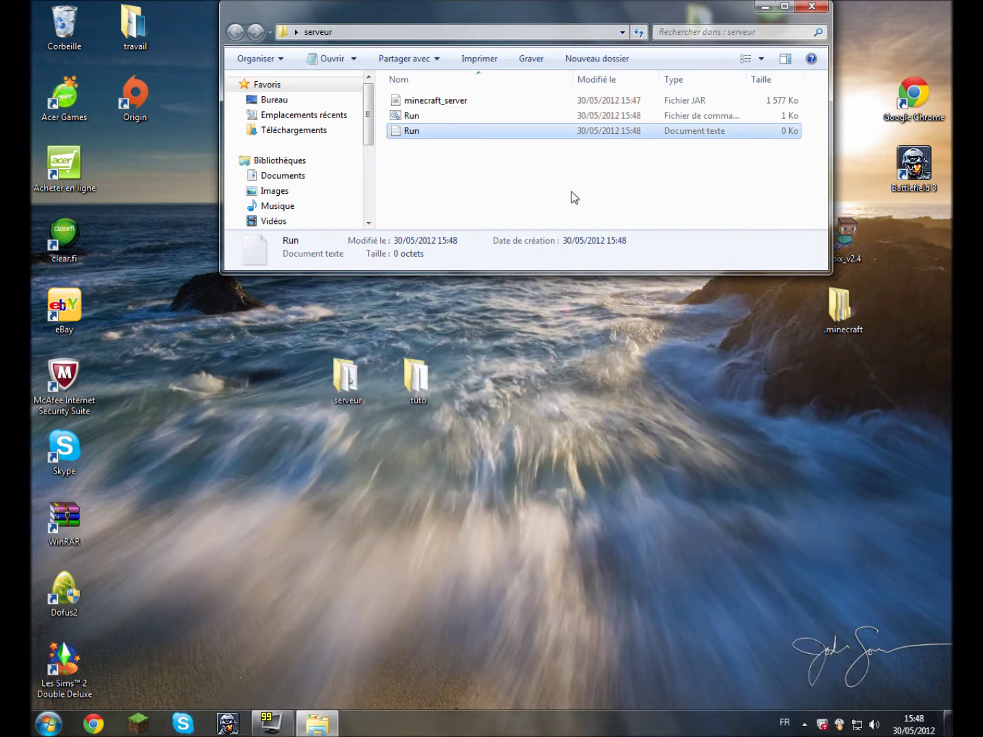
# Delete the empty Run text document from the serveur folder, keeping the batch file.
pyautogui.click(418, 137)
pyautogui.press('Delete')
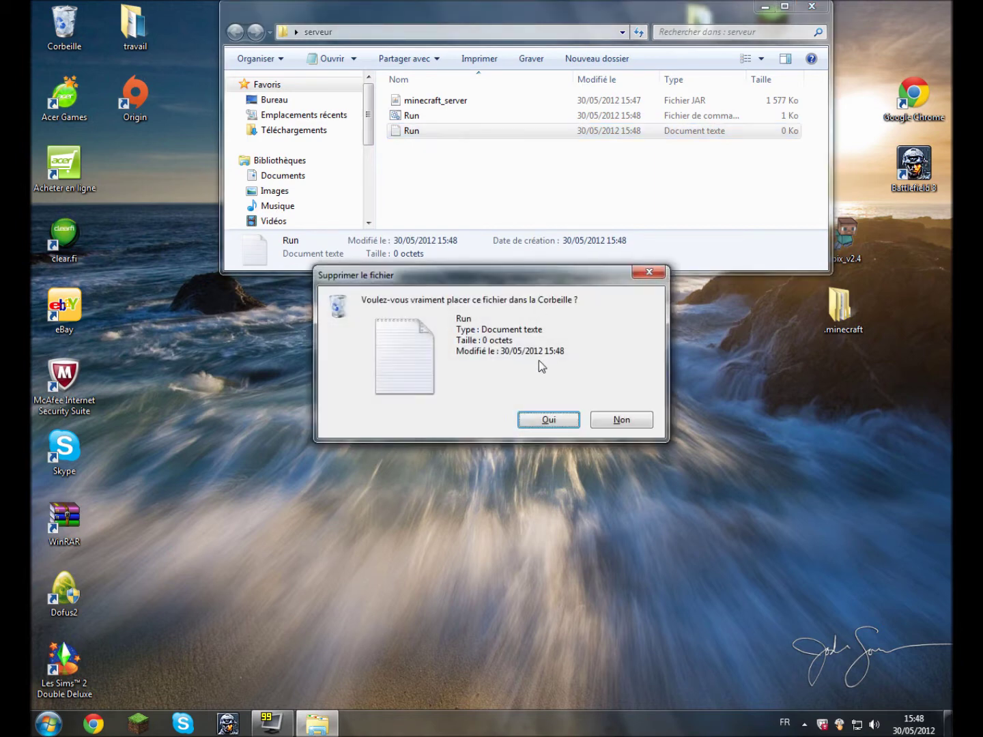
pyautogui.click(560, 420)
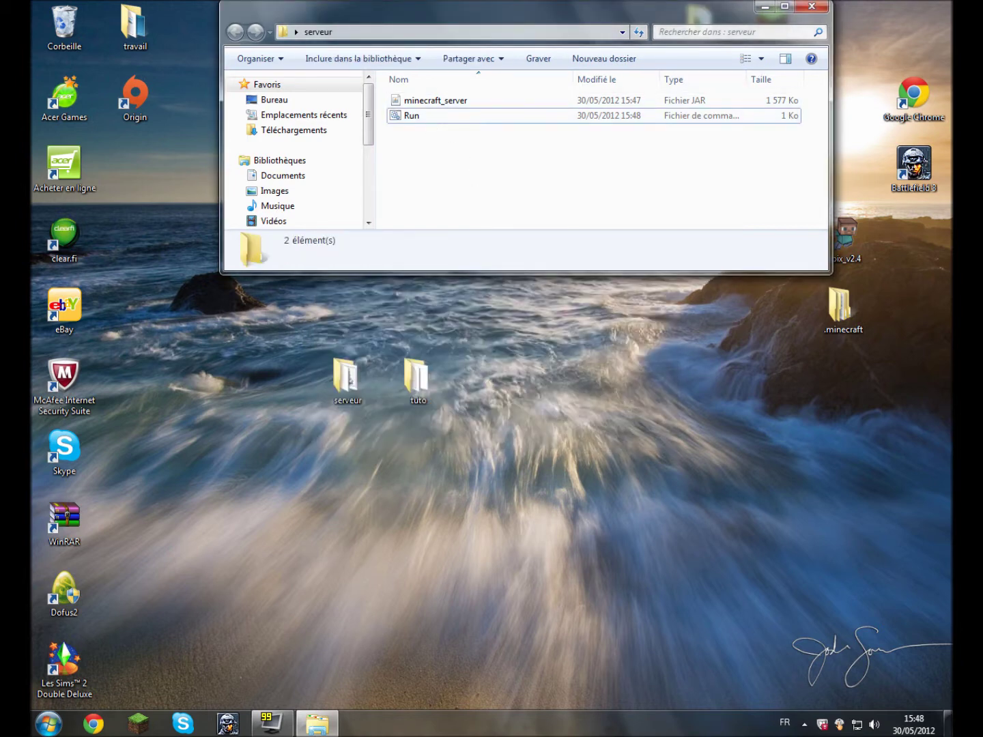
# Launch the Minecraft server with the Run batch file and maximize the serveur folder window.
pyautogui.doubleClick(538, 121)
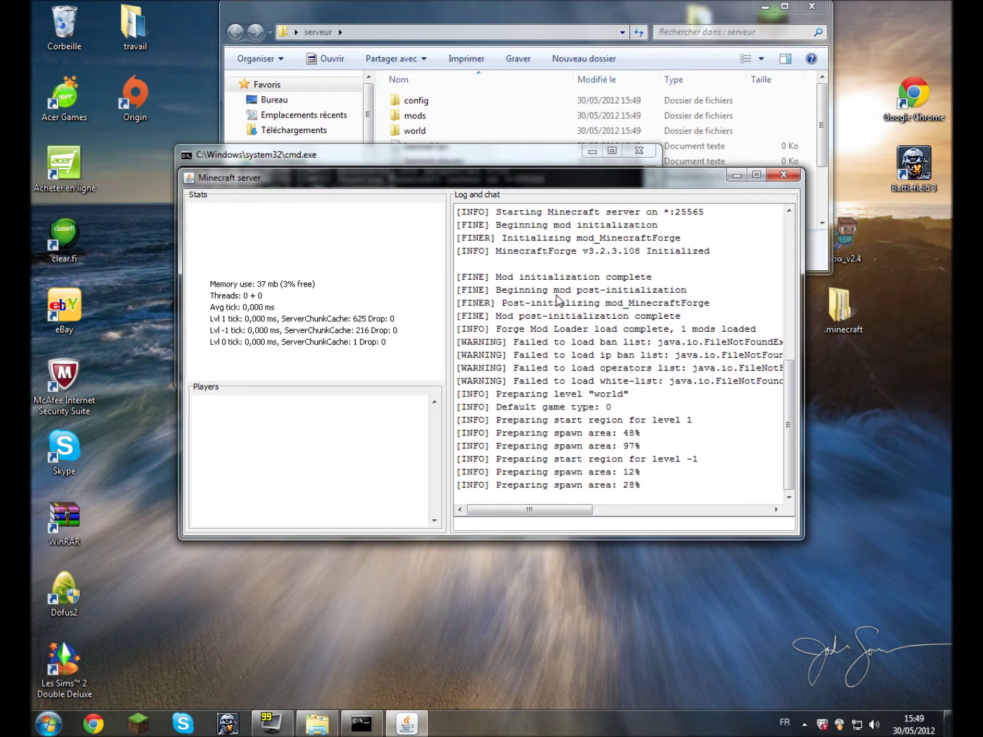
pyautogui.click(784, 6)
pyautogui.click(739, 166)
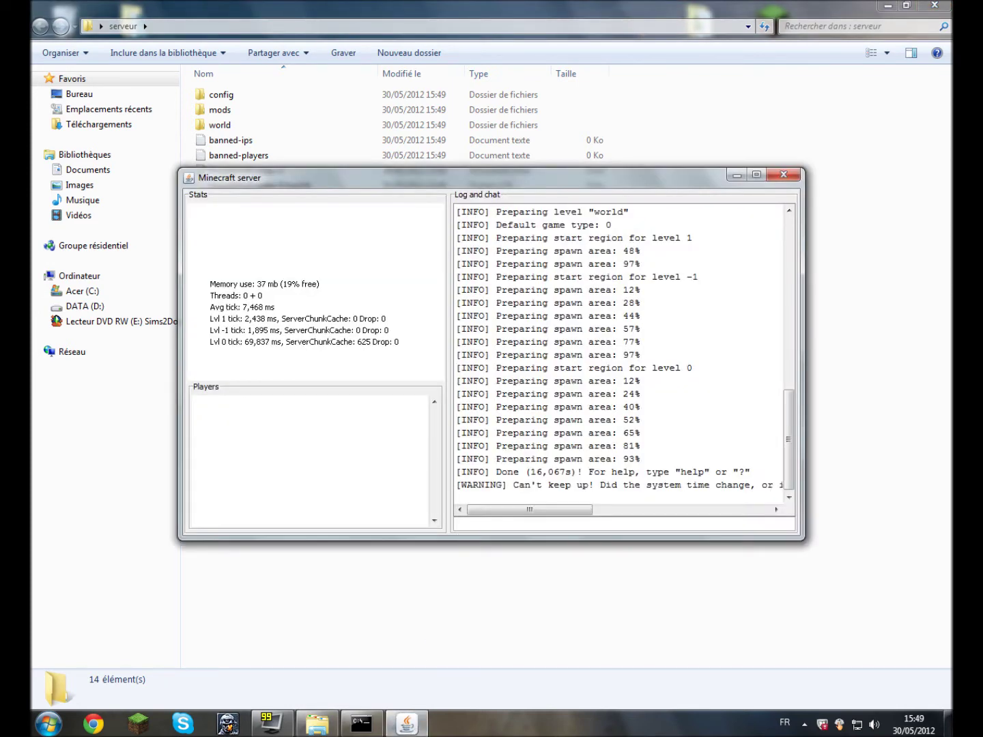
# Shut the server down with the stop command and close its remaining command window.
pyautogui.write('stop')
pyautogui.press('Return')
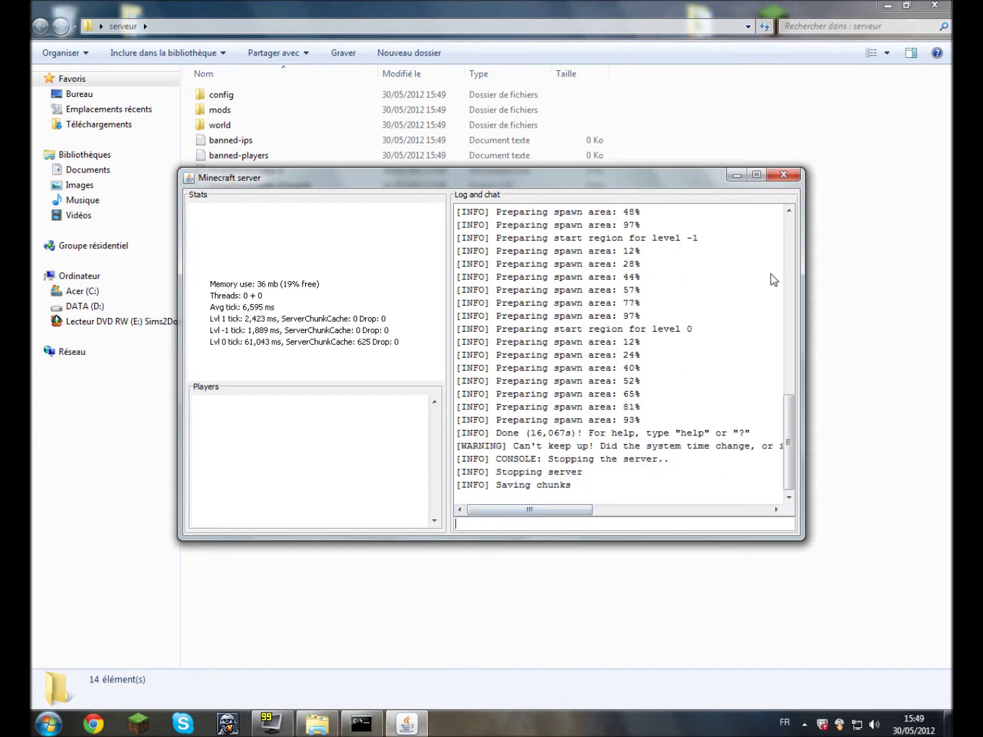
pyautogui.click(735, 175)
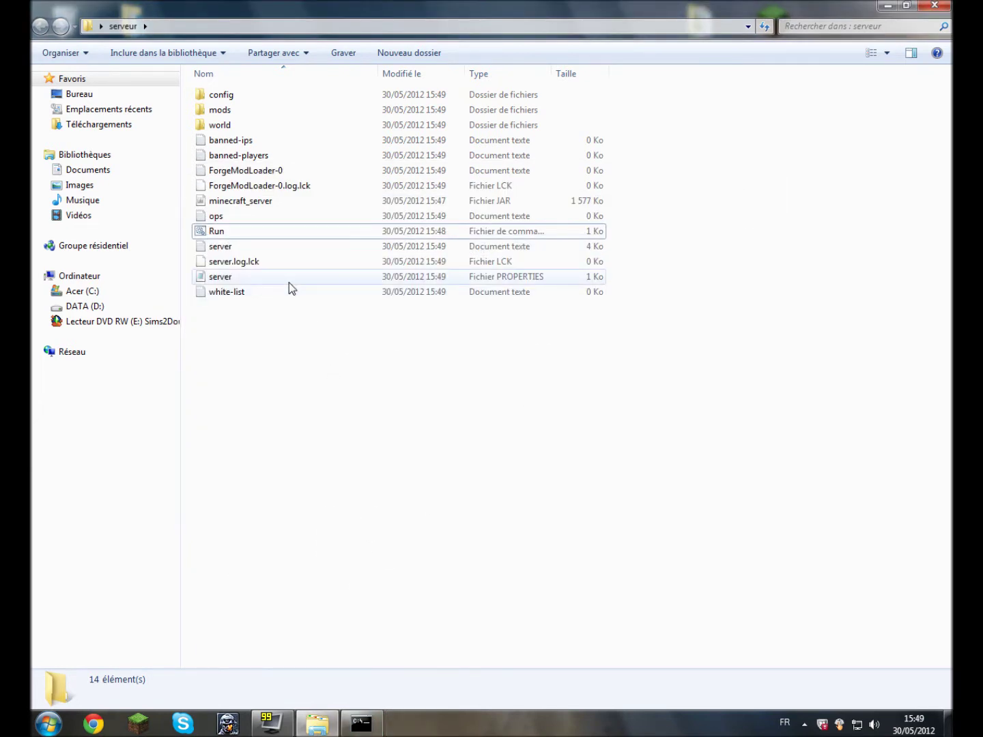
pyautogui.click(361, 724)
pyautogui.press('Return')
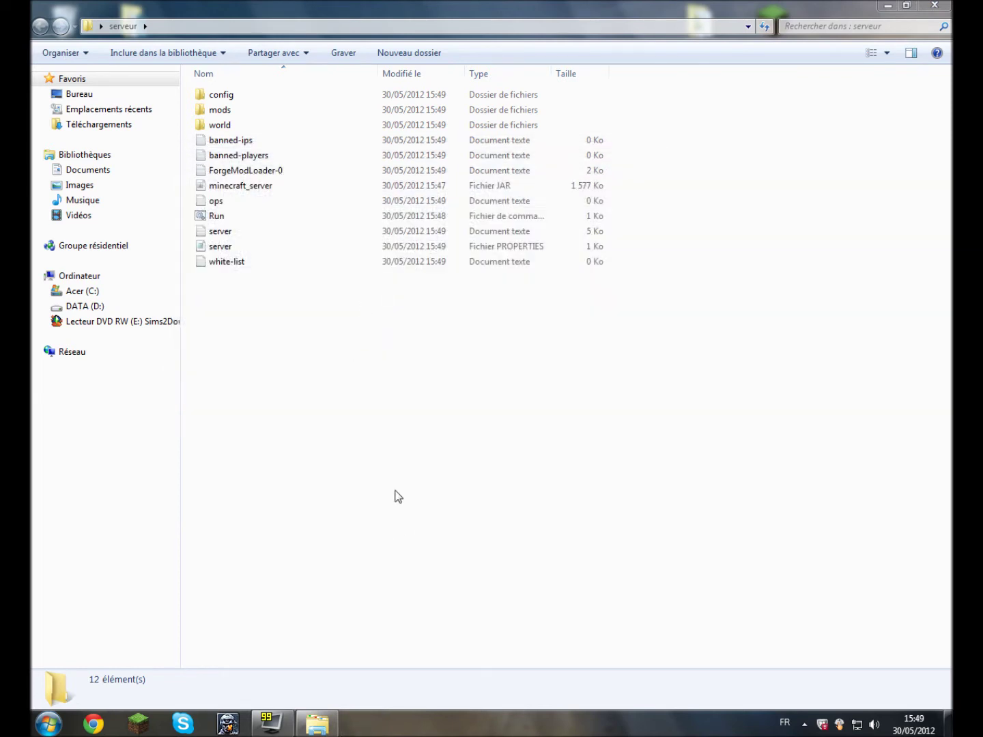
# Open the server PROPERTIES file from the serveur folder, examine its settings including the motd line, and close it.
pyautogui.doubleClick(263, 252)
pyautogui.moveTo(430, 348); pyautogui.dragTo(403, 210)
pyautogui.click(763, 209)
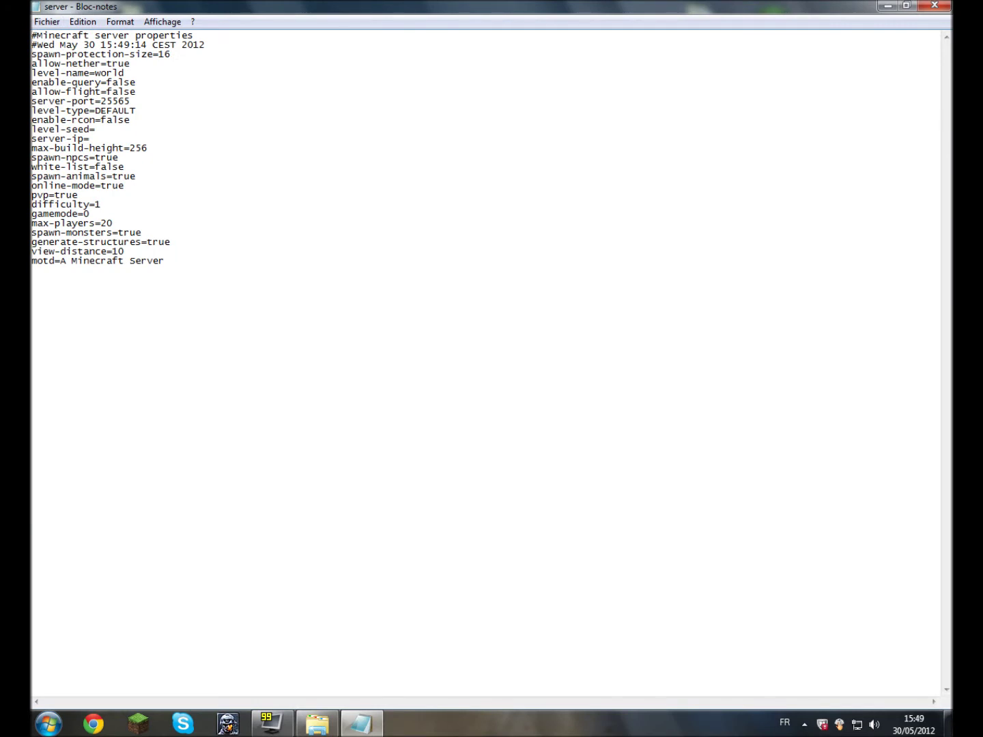
pyautogui.moveTo(60, 261); pyautogui.dragTo(142, 260)
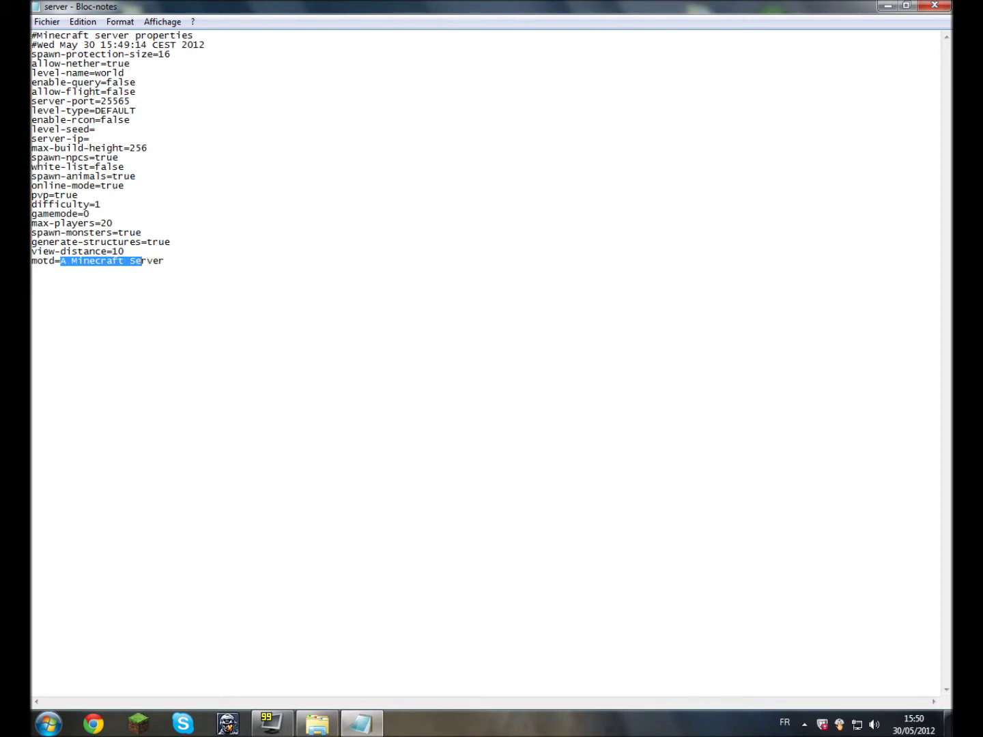
pyautogui.click(32, 271)
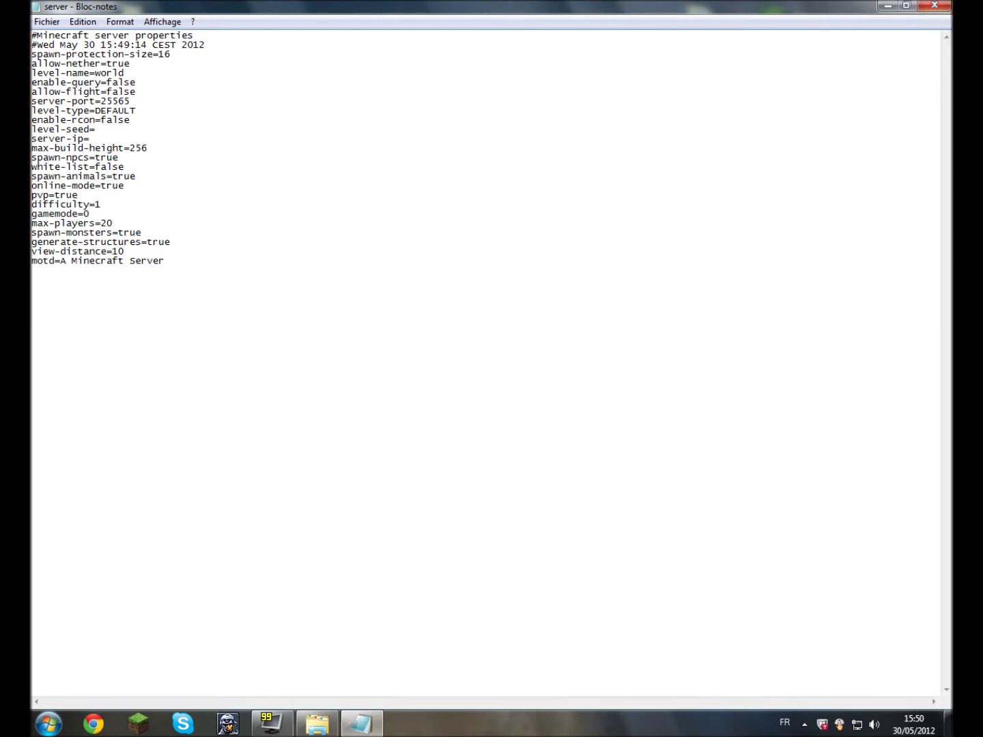
pyautogui.click(934, 6)
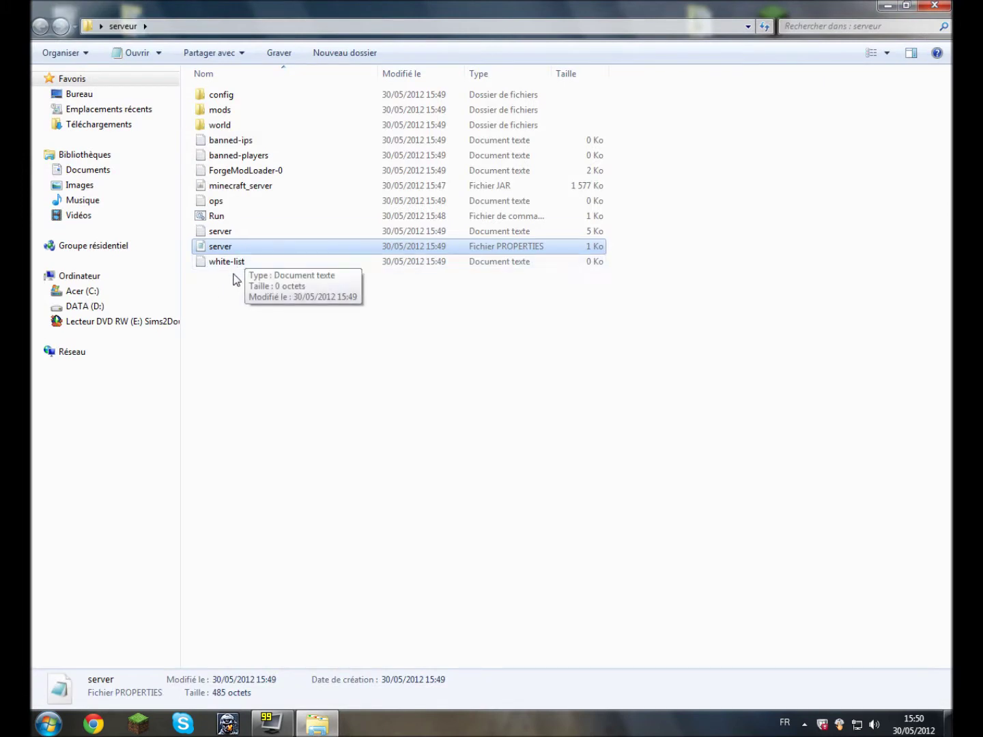
# Add the player's username to the white-list text document, save it and close it.
pyautogui.click(234, 266)
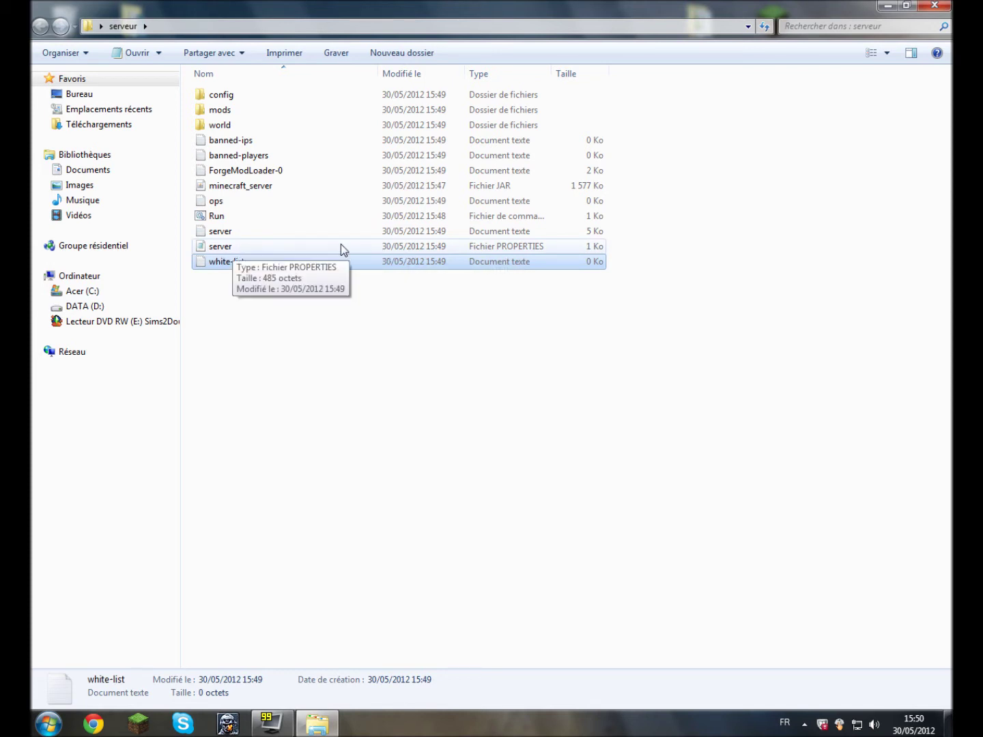
pyautogui.click(292, 396)
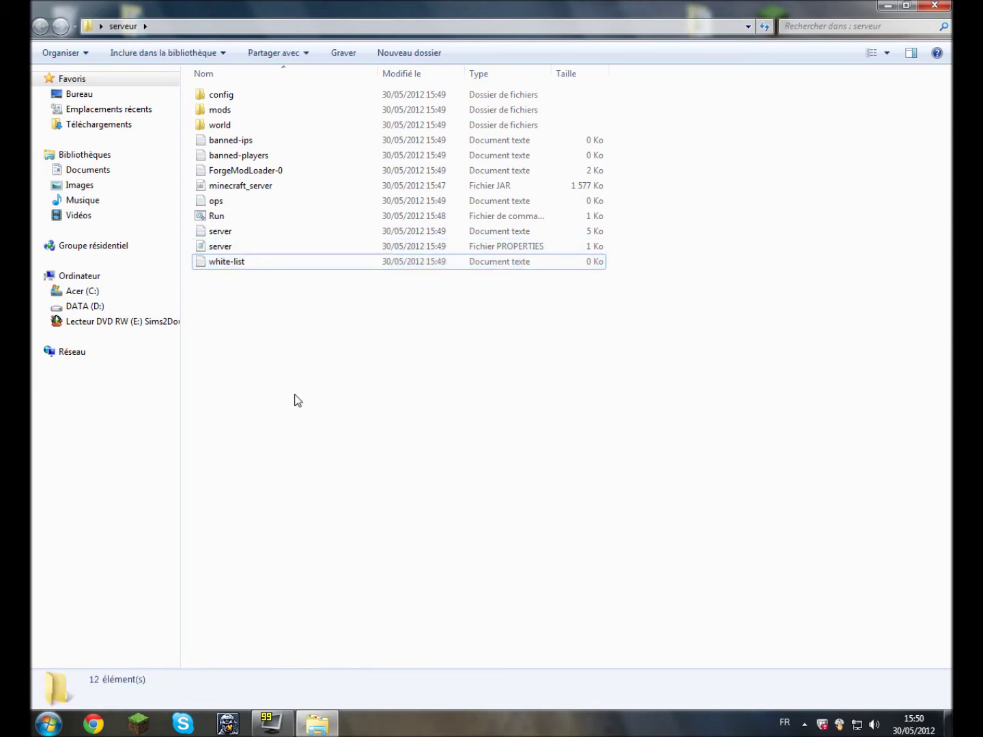
pyautogui.doubleClick(236, 266)
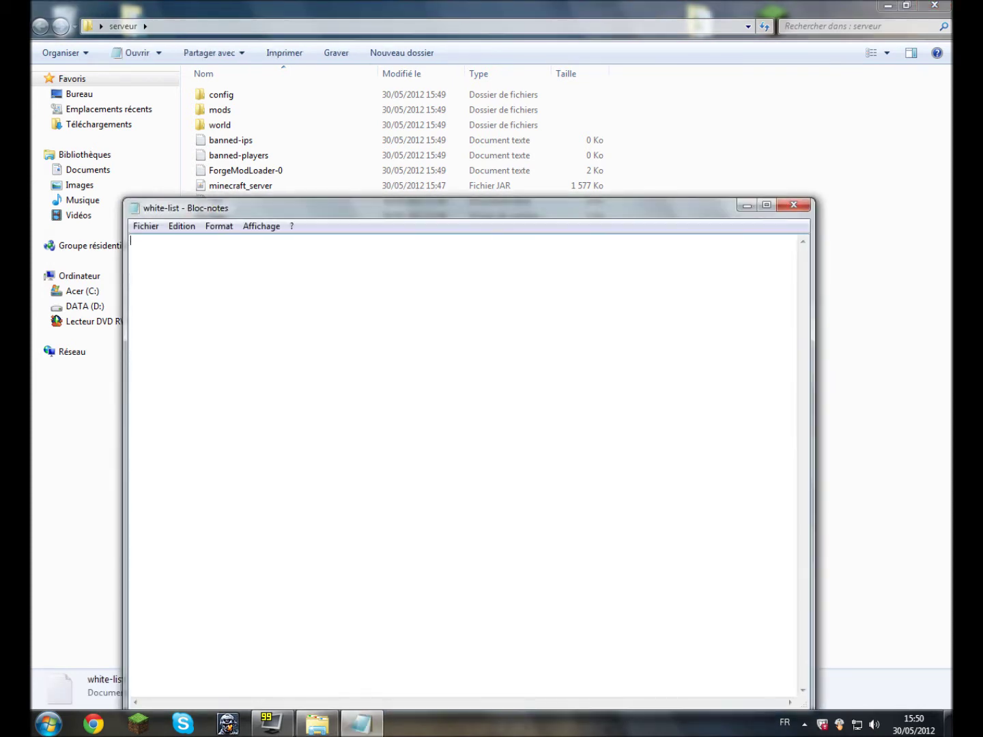
pyautogui.click(146, 226)
pyautogui.click(159, 275)
pyautogui.click(793, 205)
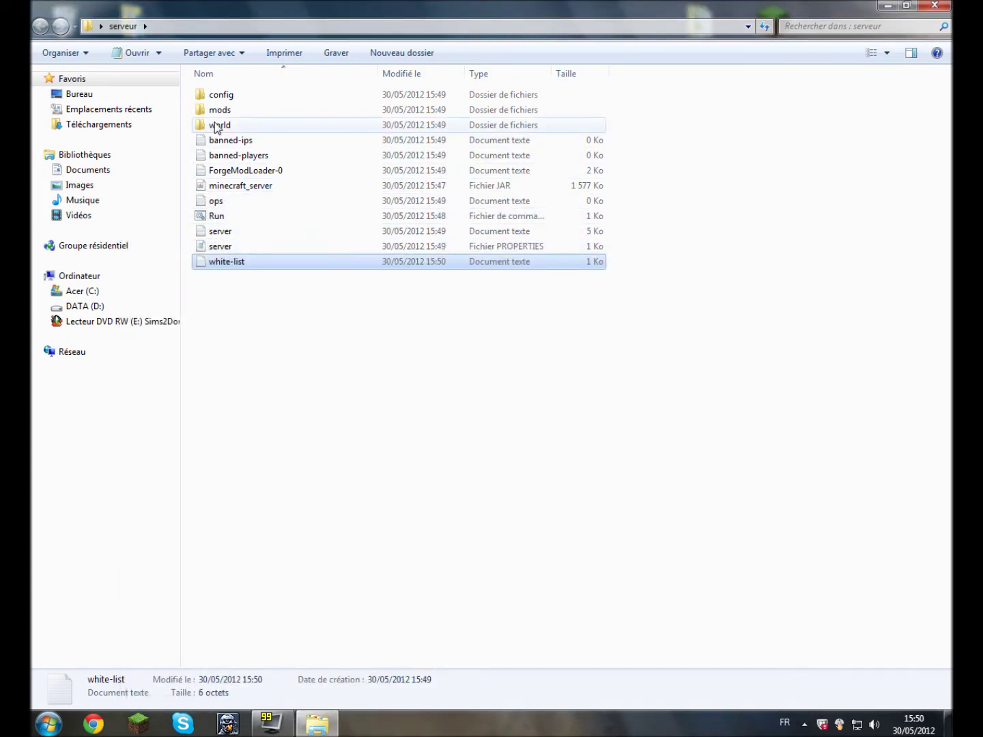
# Look inside the world folder, return to the serveur folder and open its mods folder.
pyautogui.doubleClick(200, 131)
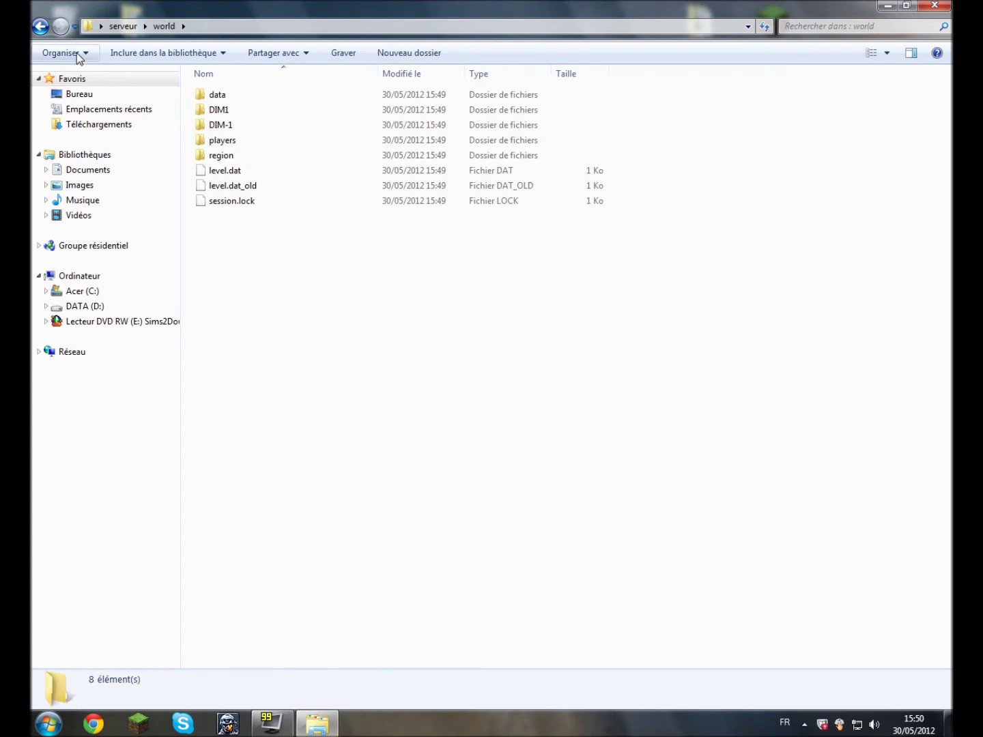
pyautogui.click(38, 27)
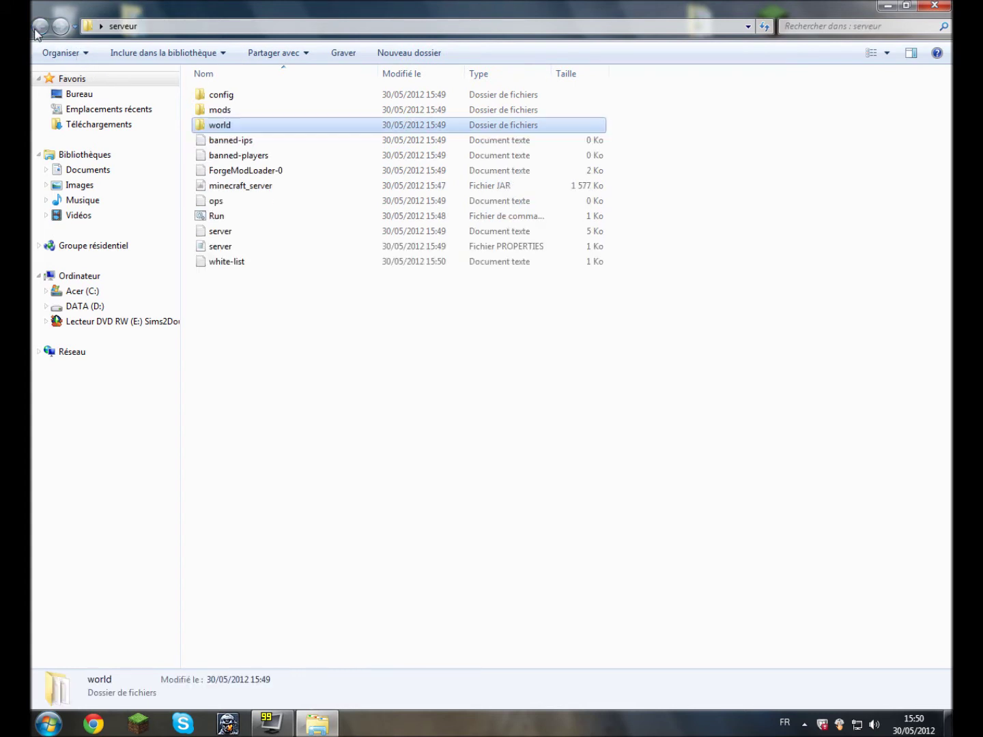
pyautogui.doubleClick(219, 110)
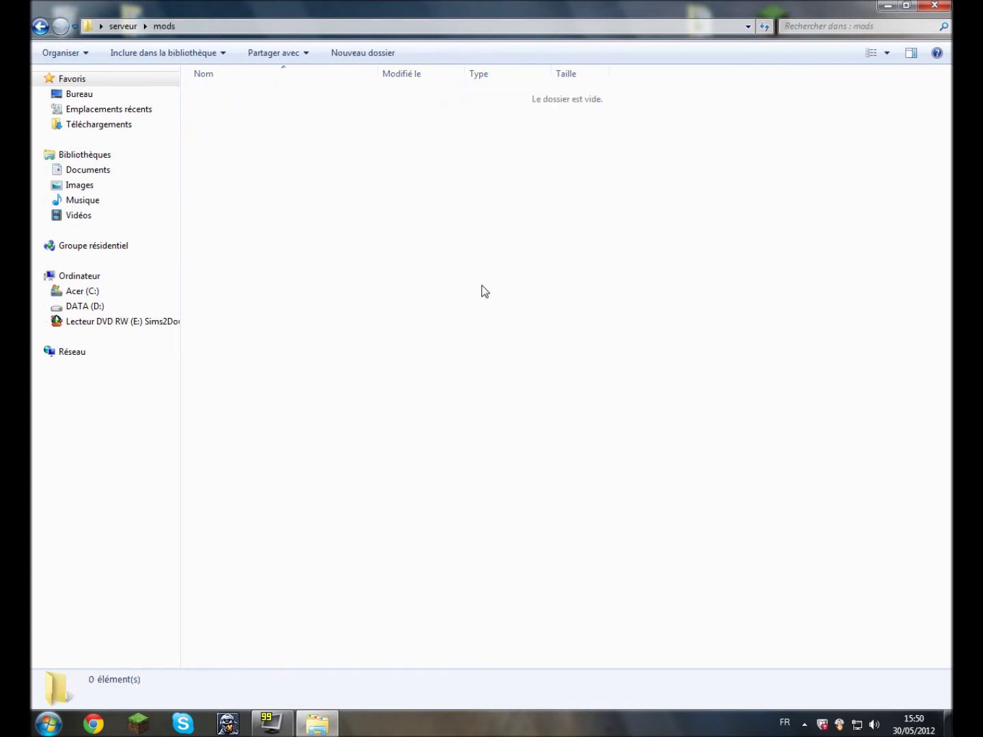
# Open the tuto folder and arrange its restored window beside the mods folder window.
pyautogui.click(906, 6)
pyautogui.moveTo(663, 17); pyautogui.dragTo(562, 83)
pyautogui.doubleClick(416, 378)
pyautogui.moveTo(489, 92); pyautogui.dragTo(635, 95)
pyautogui.click(851, 95)
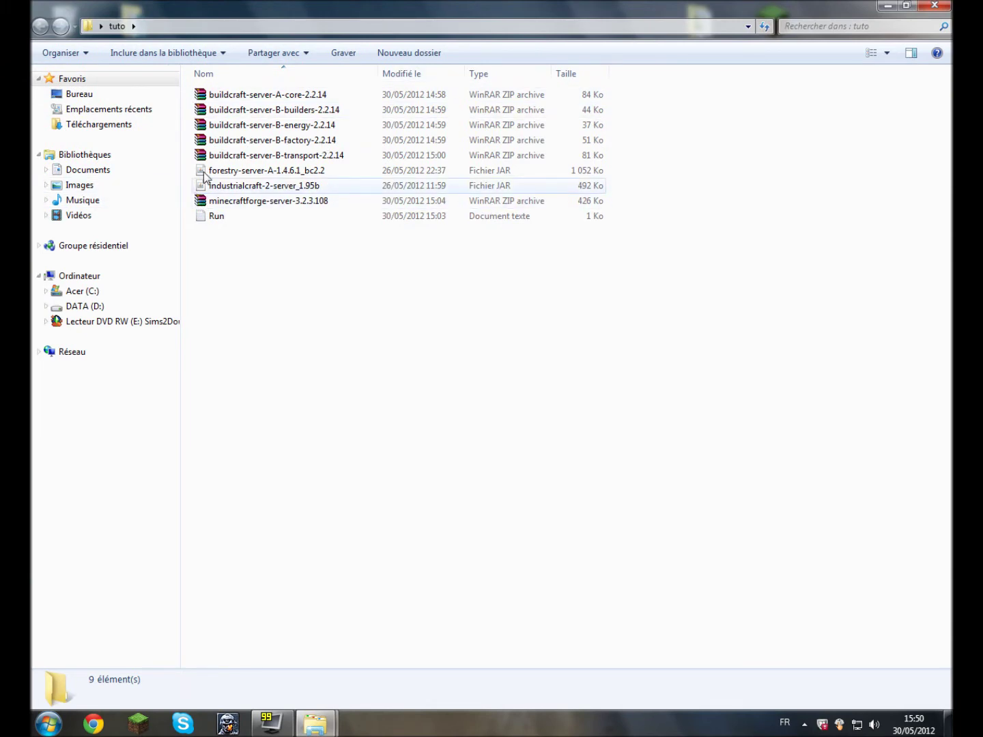
pyautogui.click(906, 6)
pyautogui.moveTo(495, 101); pyautogui.dragTo(644, 101)
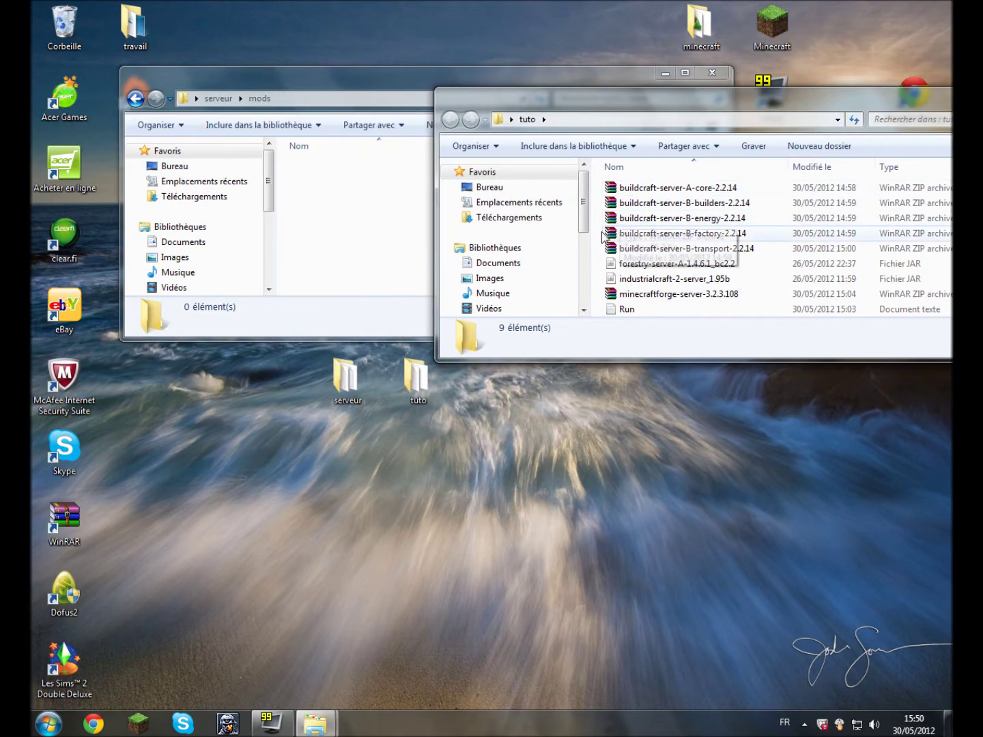
# Move the five BuildCraft archives and the Forestry and IndustrialCraft JAR files from tuto into mods, and close the tuto folder.
pyautogui.moveTo(601, 282); pyautogui.dragTo(337, 222)
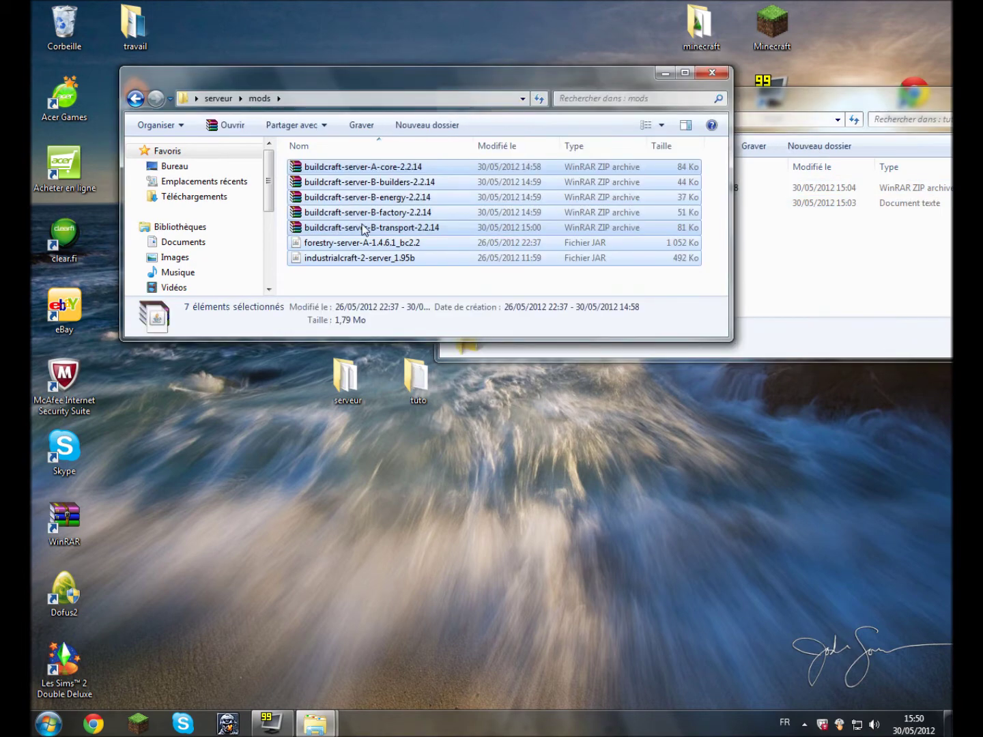
pyautogui.doubleClick(859, 103)
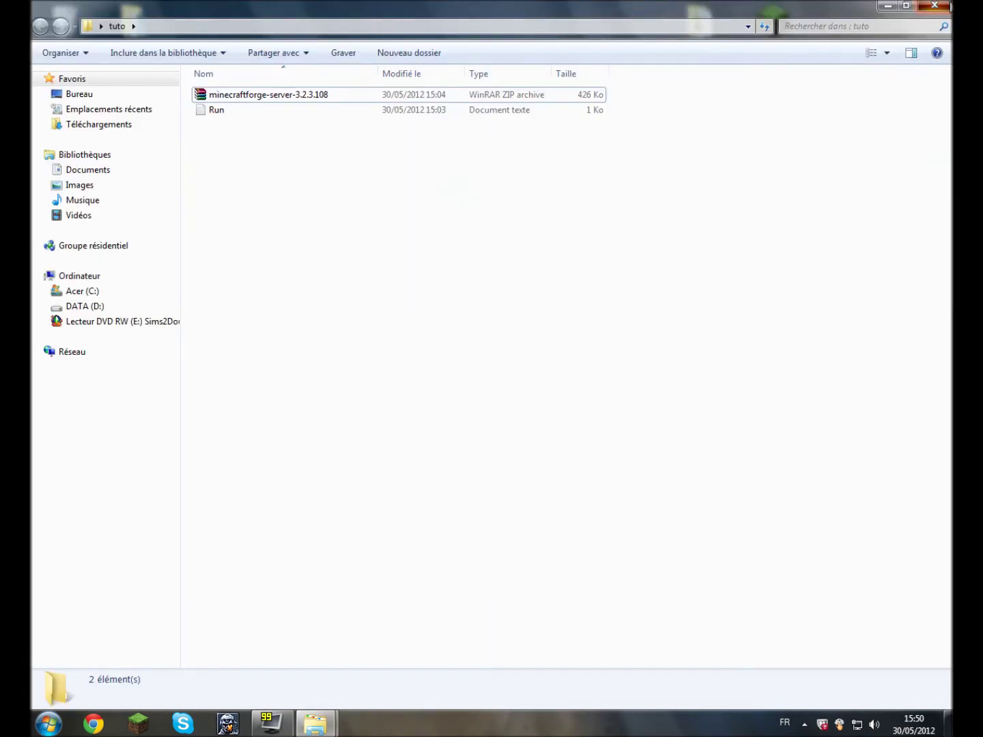
pyautogui.click(934, 6)
# Launch the server with the Run batch file in serveur and move the server window below the command window's title bar.
pyautogui.click(136, 99)
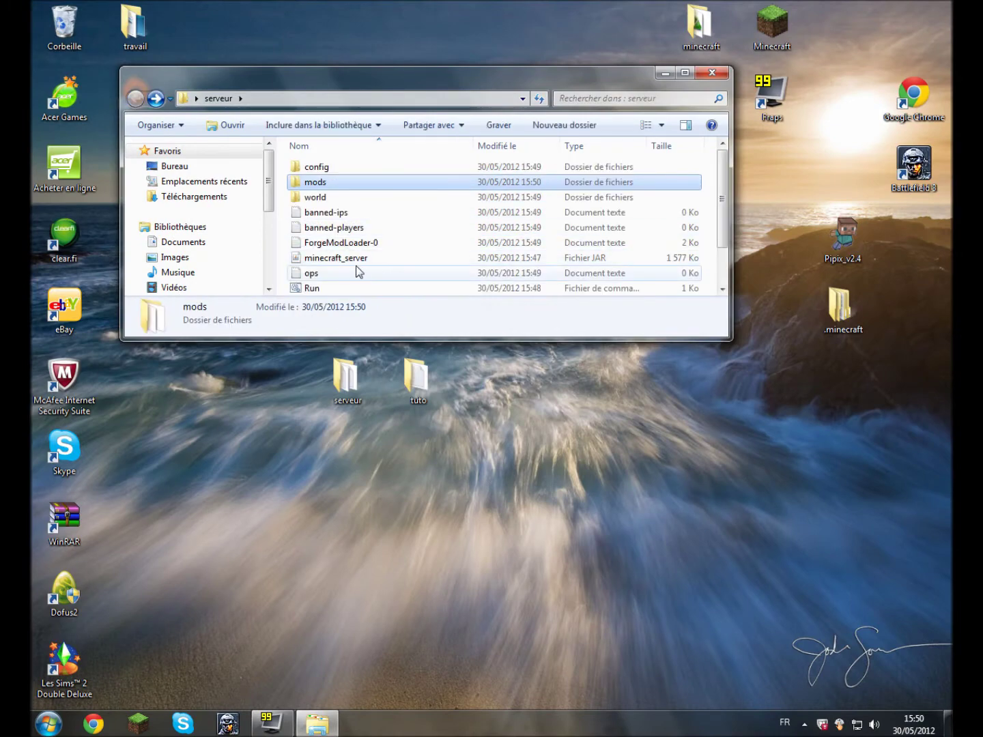
pyautogui.doubleClick(318, 288)
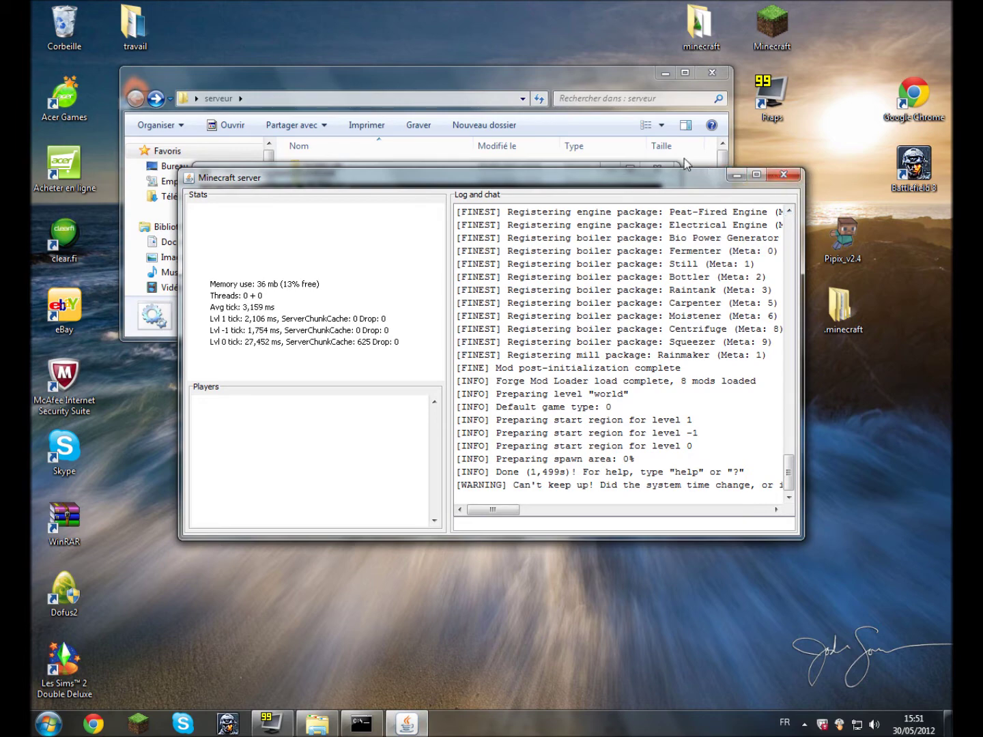
pyautogui.moveTo(649, 183); pyautogui.dragTo(643, 217)
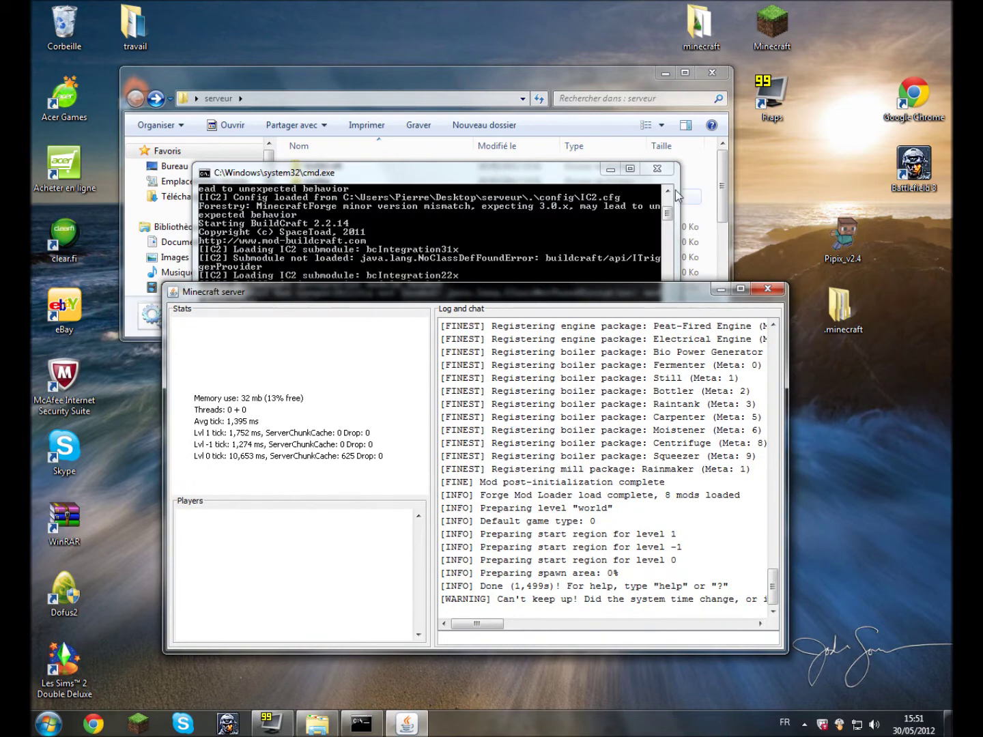
pyautogui.click(409, 725)
pyautogui.click(412, 726)
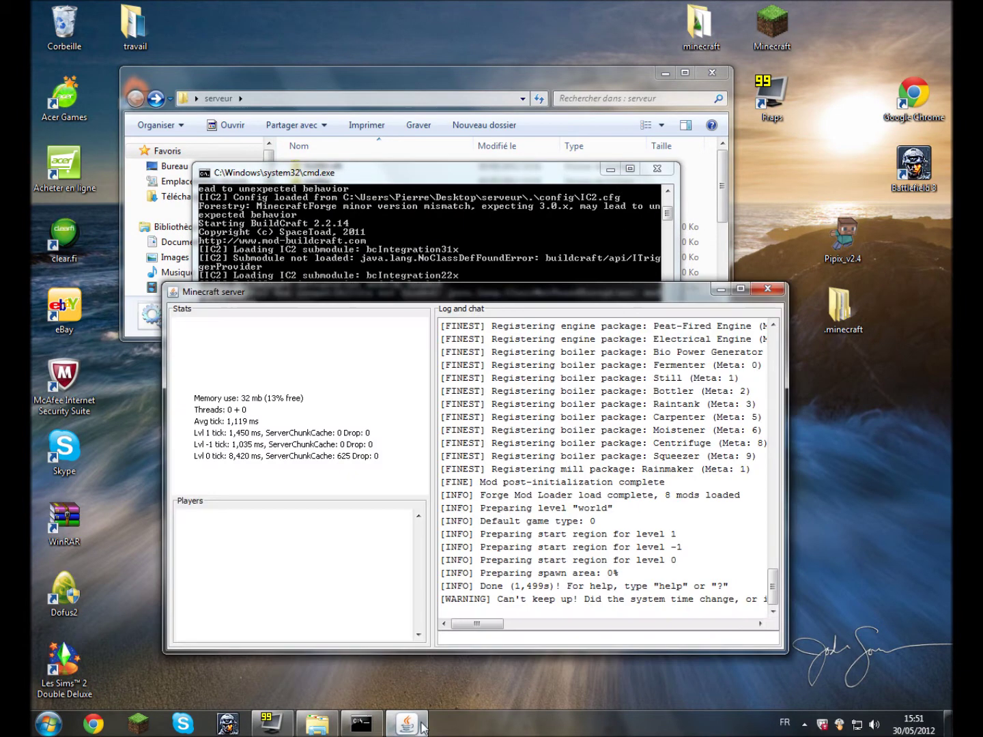
# Close the serveur folder window and grant the player operator status with the op command in the server console.
pyautogui.click(711, 75)
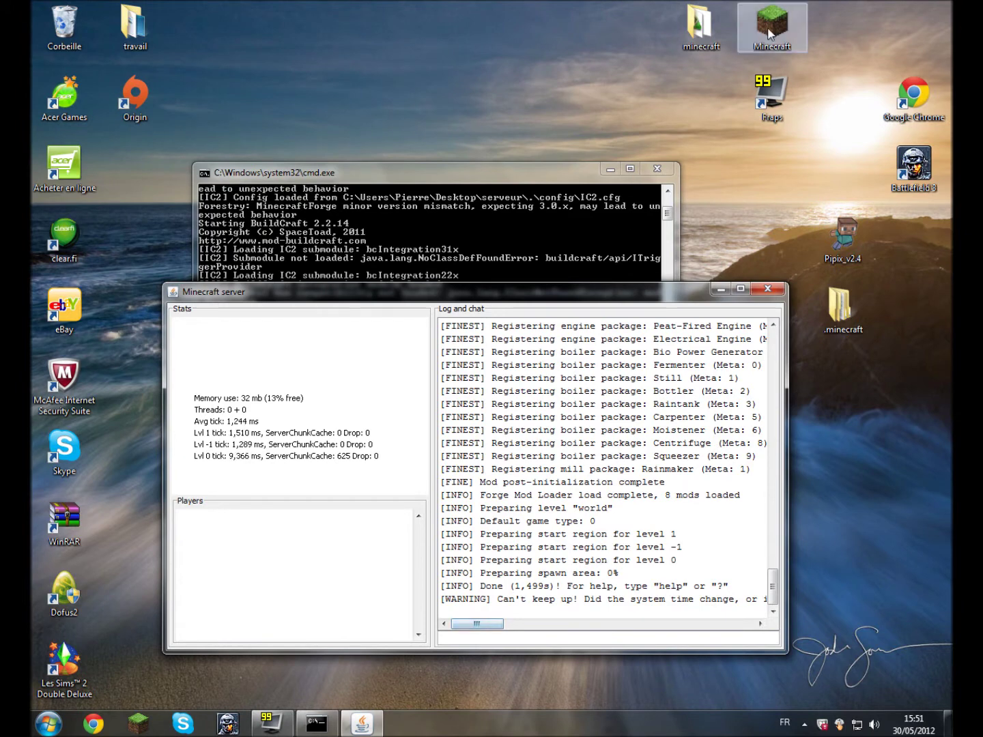
pyautogui.write('op jutopi')
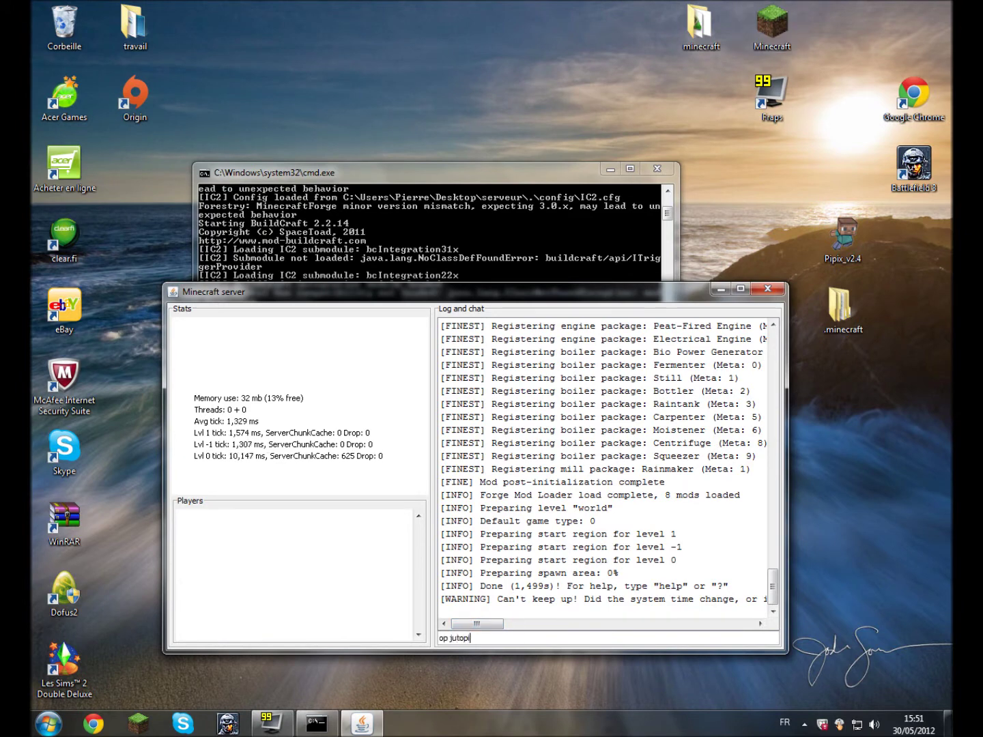
pyautogui.press('Return')
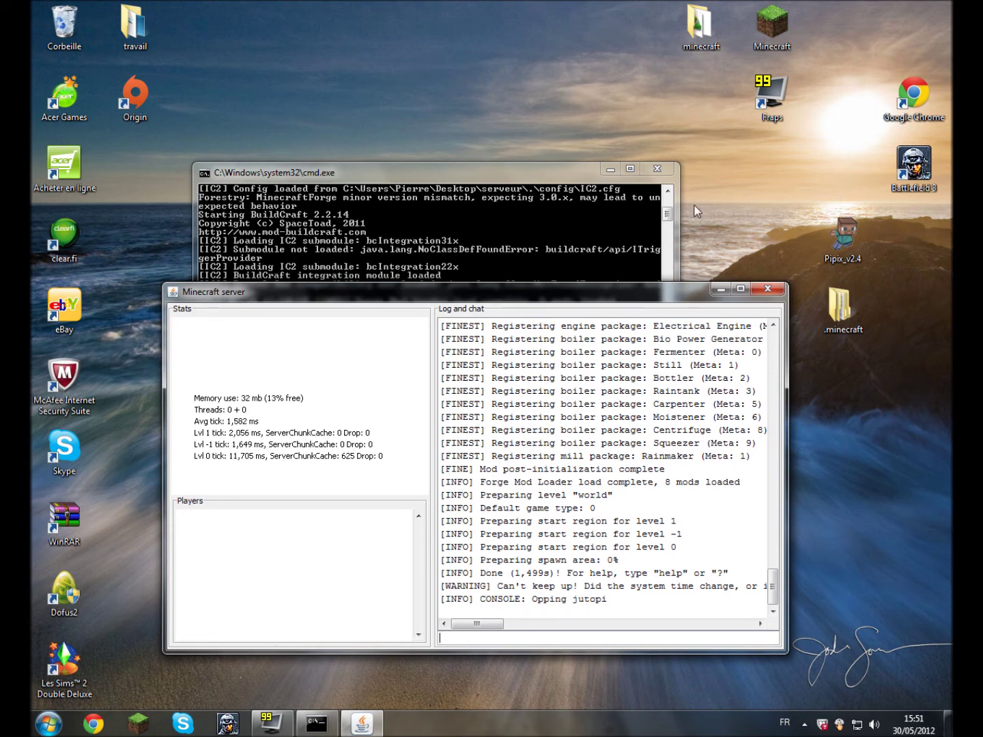
# Run the Minecraft client from the desktop, log in with the saved account, maximize the game and open the multiplayer server list.
pyautogui.doubleClick(771, 31)
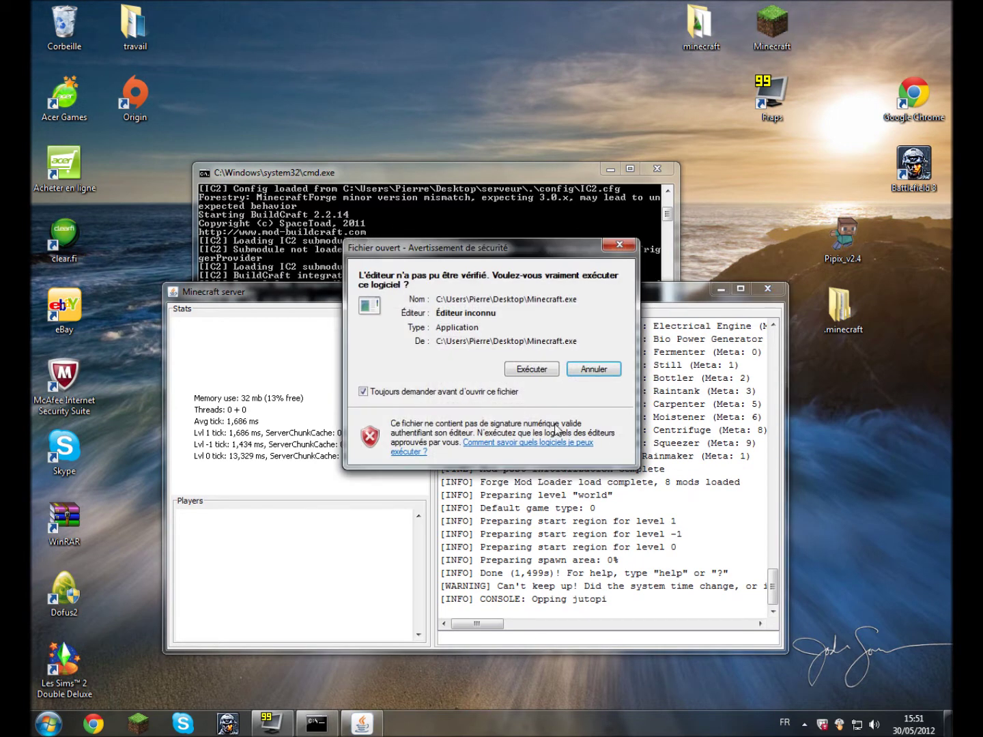
pyautogui.click(542, 372)
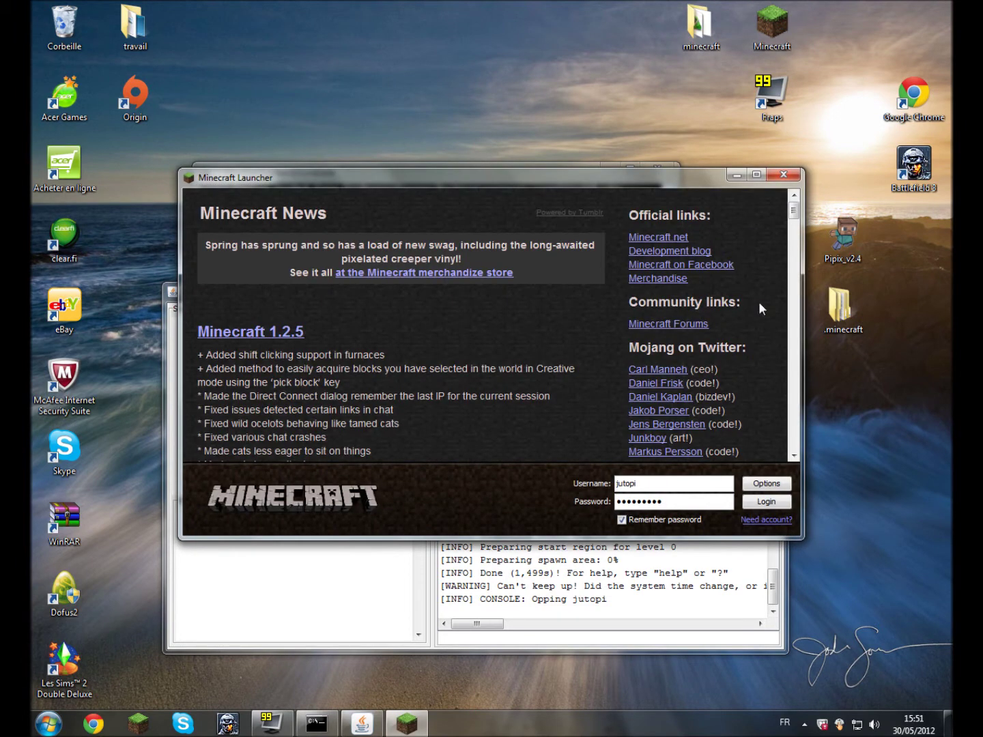
pyautogui.click(780, 505)
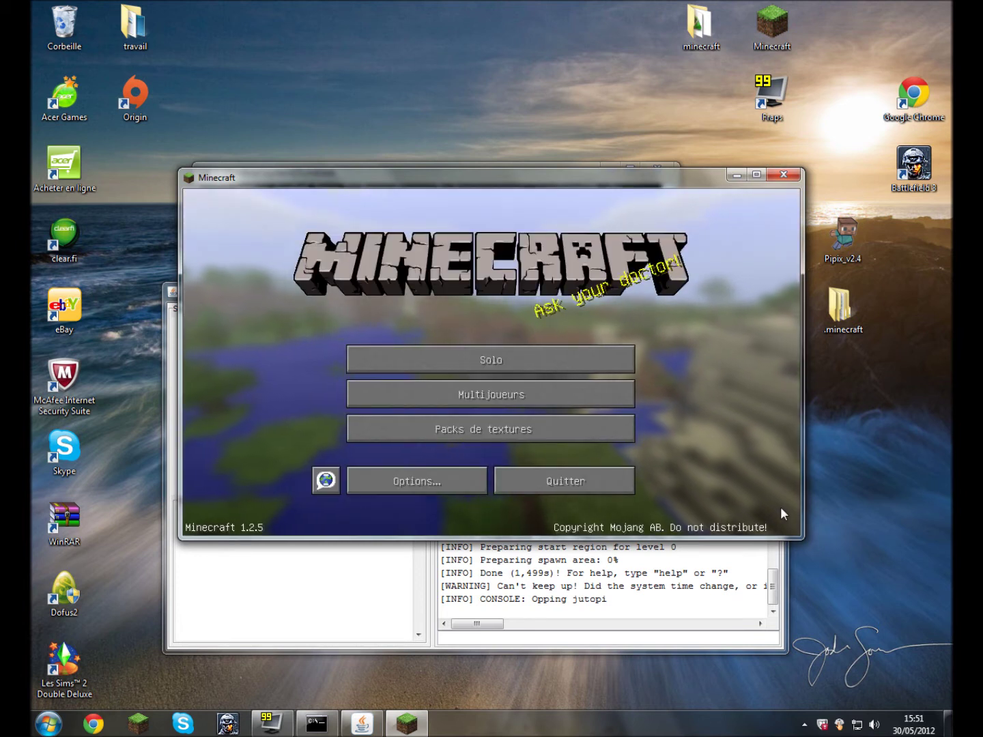
pyautogui.click(757, 174)
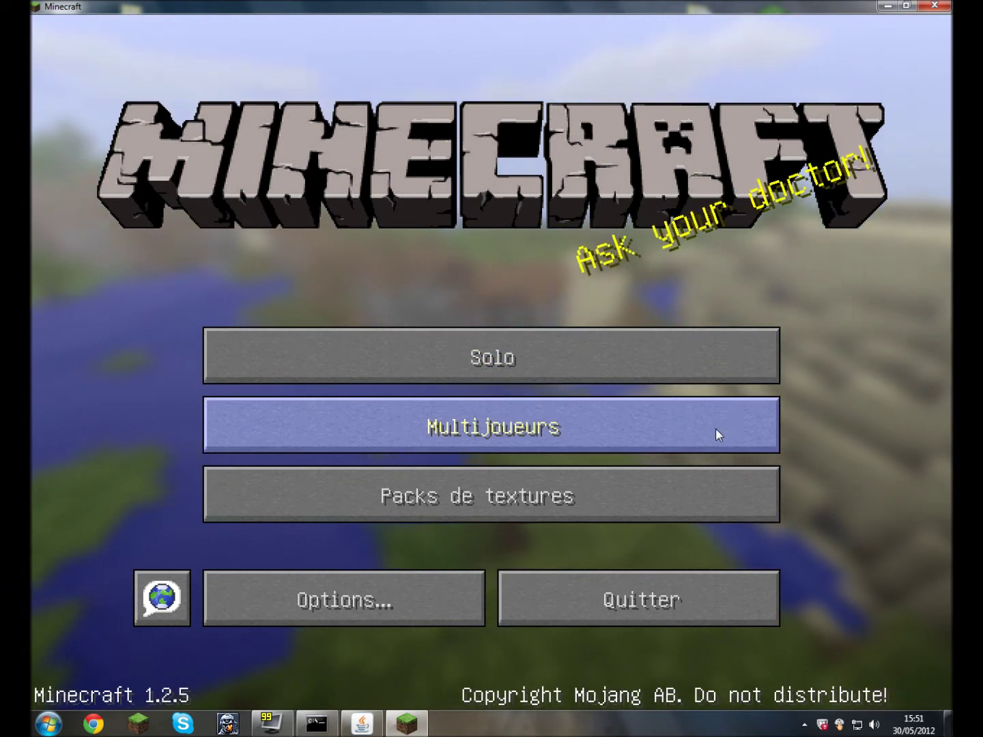
pyautogui.click(530, 428)
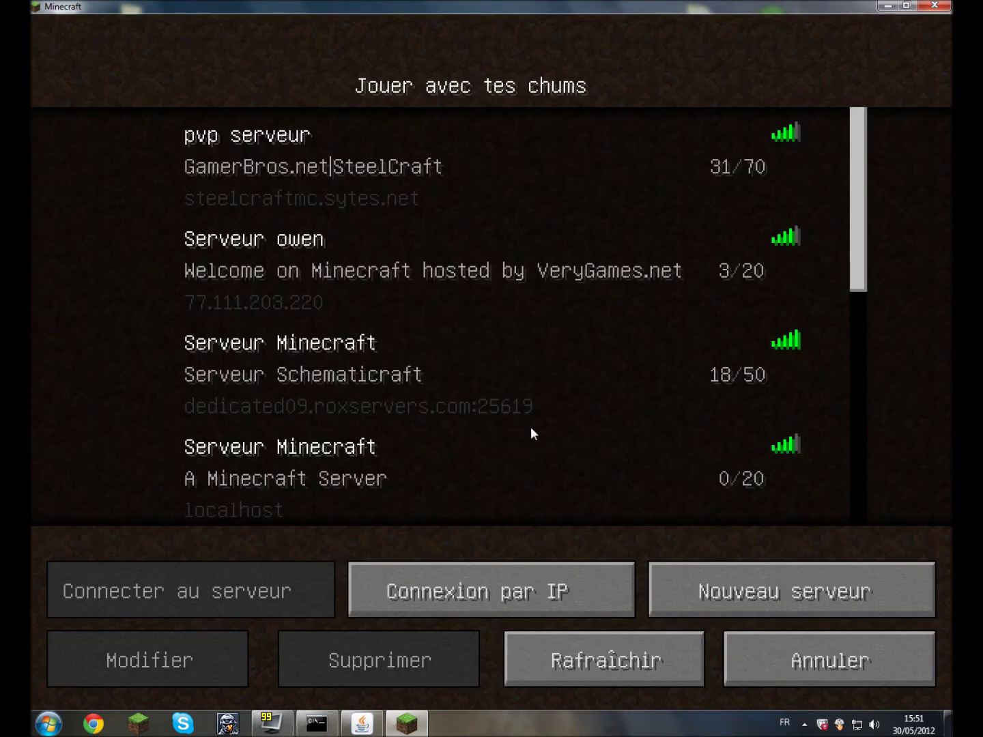
# Try to add a server entry named Serveur Minecraft with the address localhost.
pyautogui.click(688, 593)
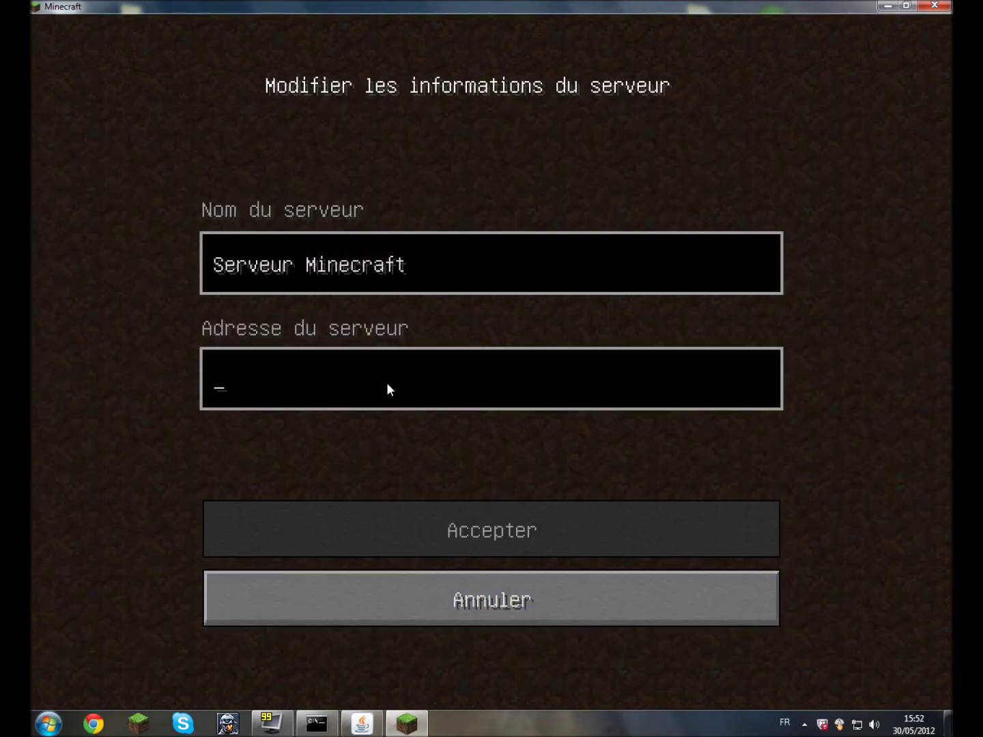
pyautogui.write('loc')
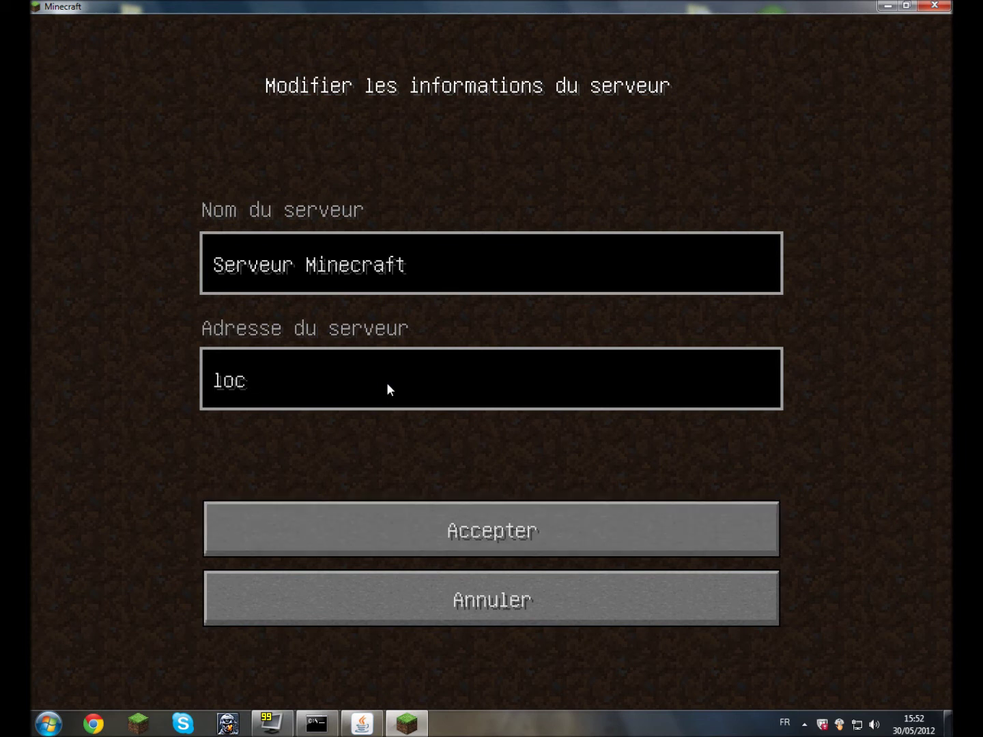
pyautogui.write('alhost')
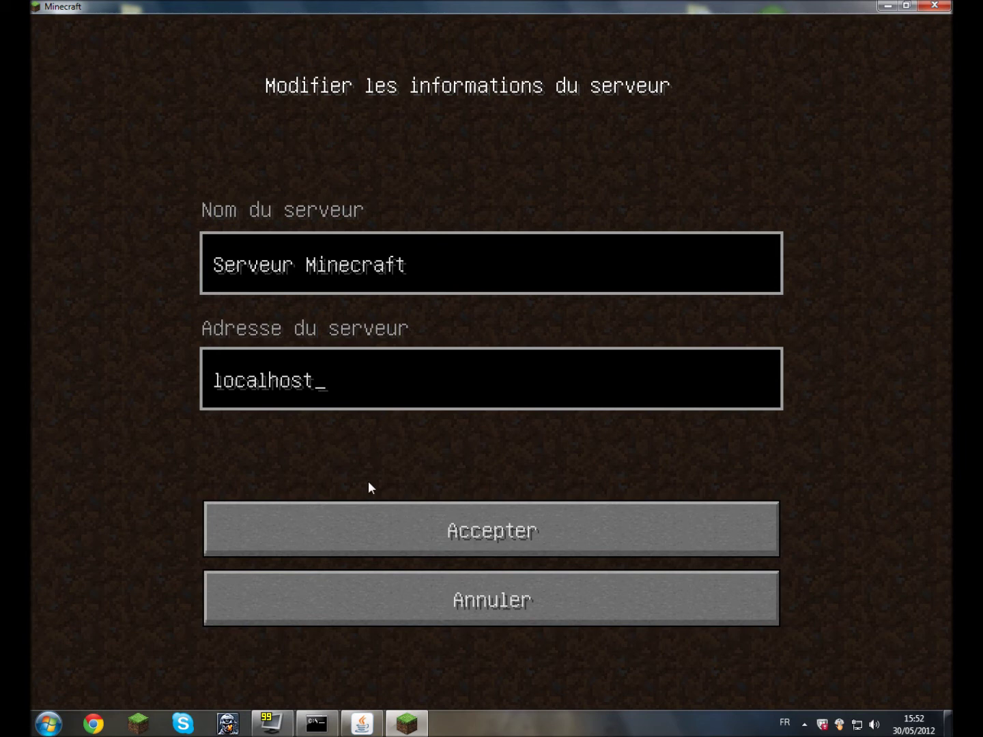
pyautogui.press('Return')
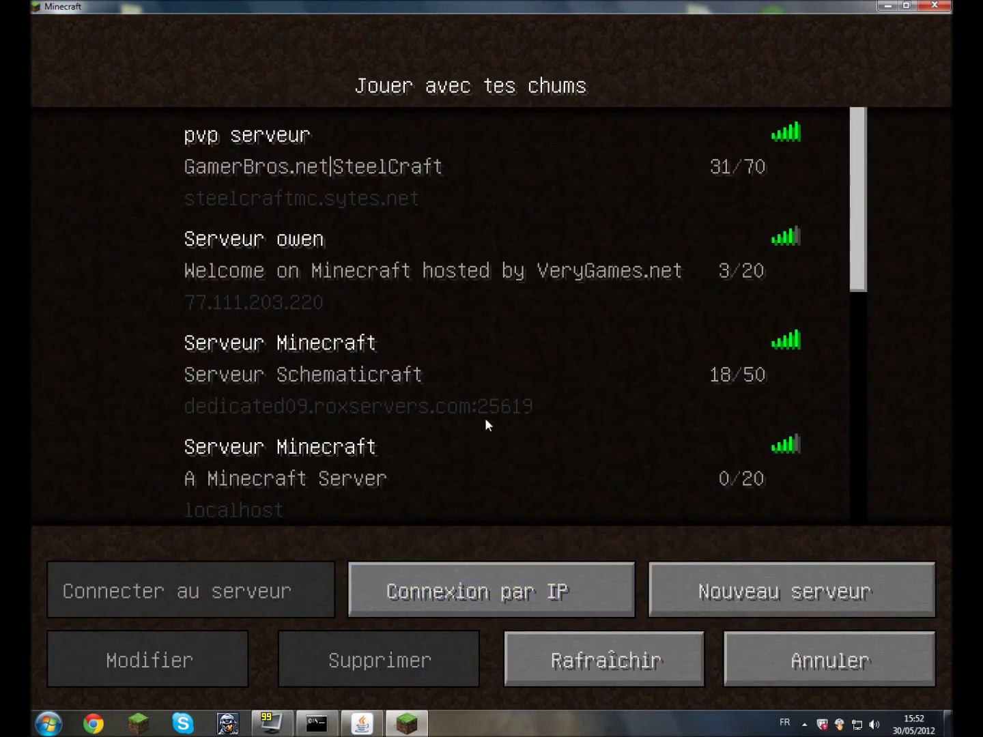
# Connect to the Serveur Minecraft entry with the address localhost.
pyautogui.scroll(-1, 471, 409)
pyautogui.scroll(-1, 423, 358)
pyautogui.click(331, 322)
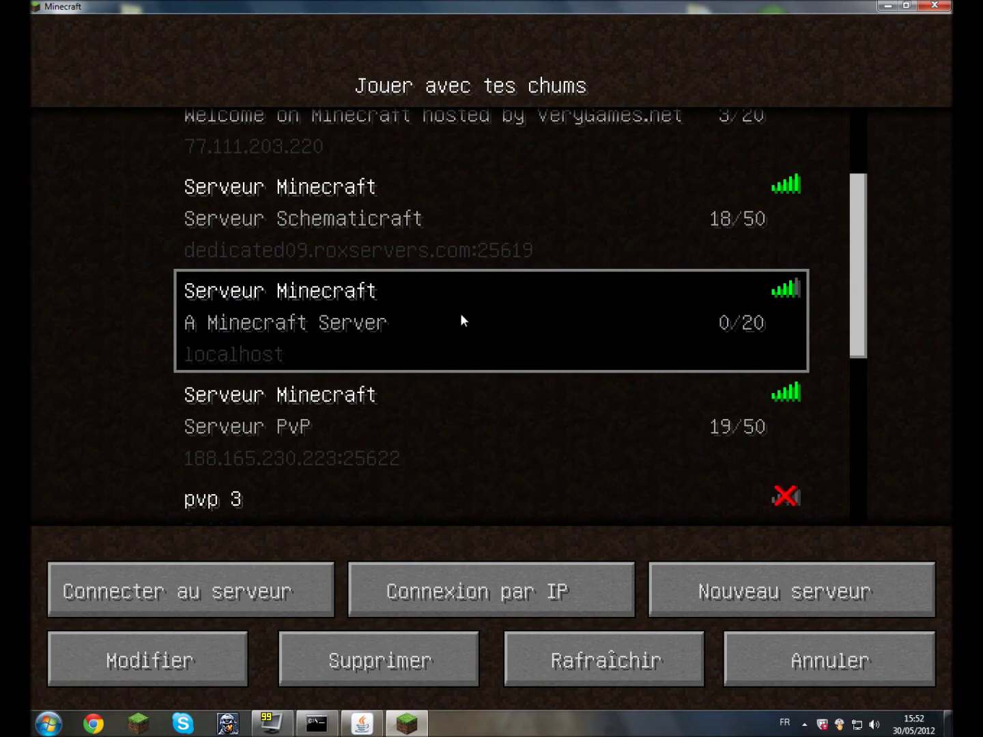
pyautogui.doubleClick(387, 320)
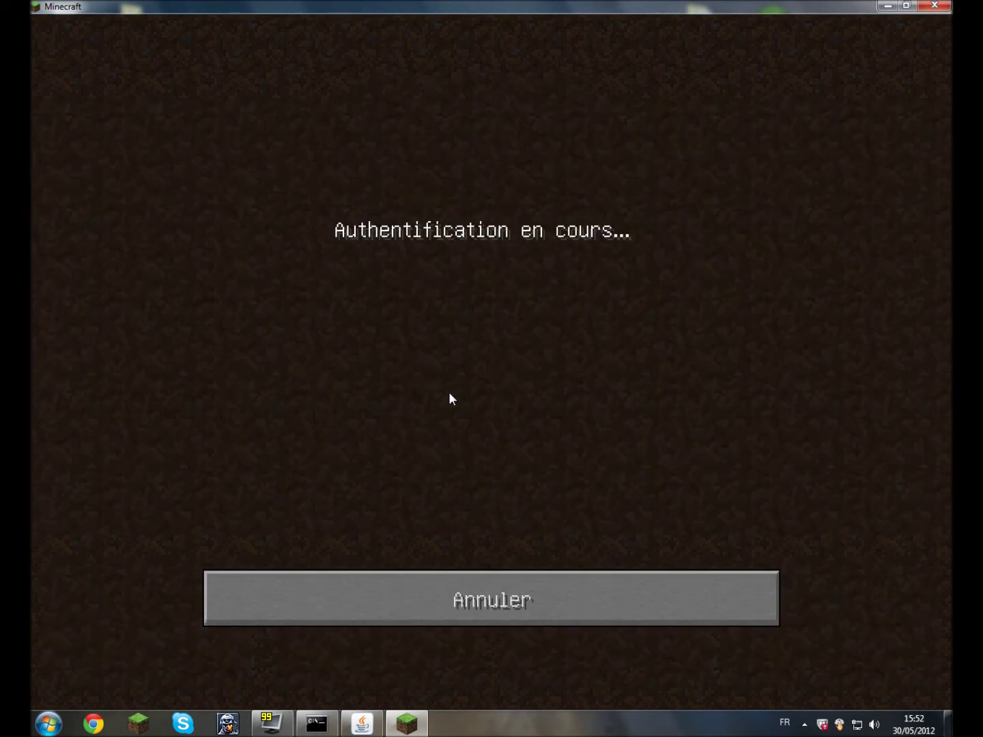